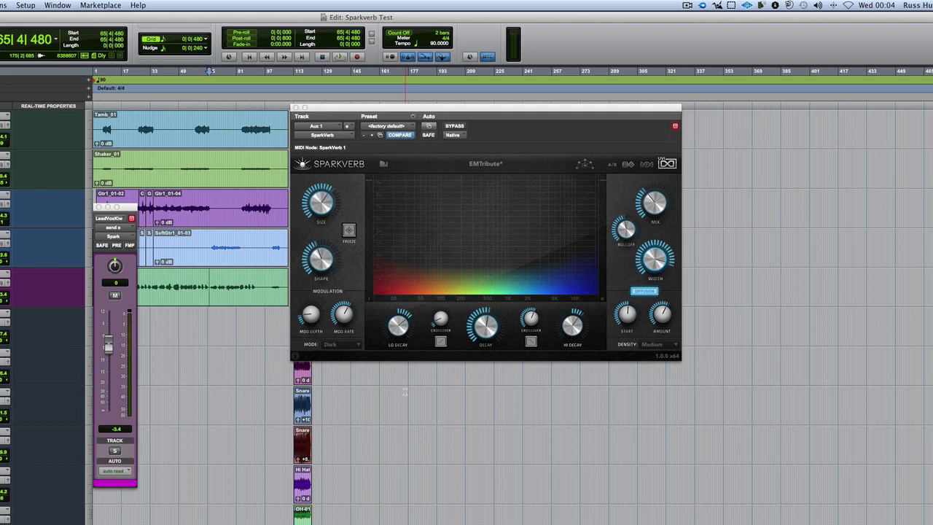
Reposition the SparkVerb plug-in window slightly lower and switch its interface to the Large size.
{"action": "left_click_drag", "start_coordinate": [561, 111], "coordinate": [560, 118]}
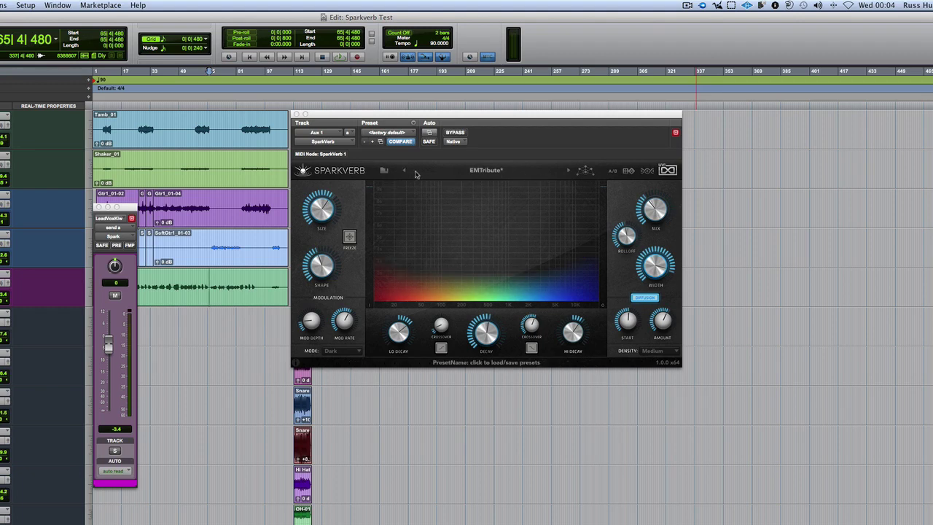
{"action": "left_click", "coordinate": [384, 171]}
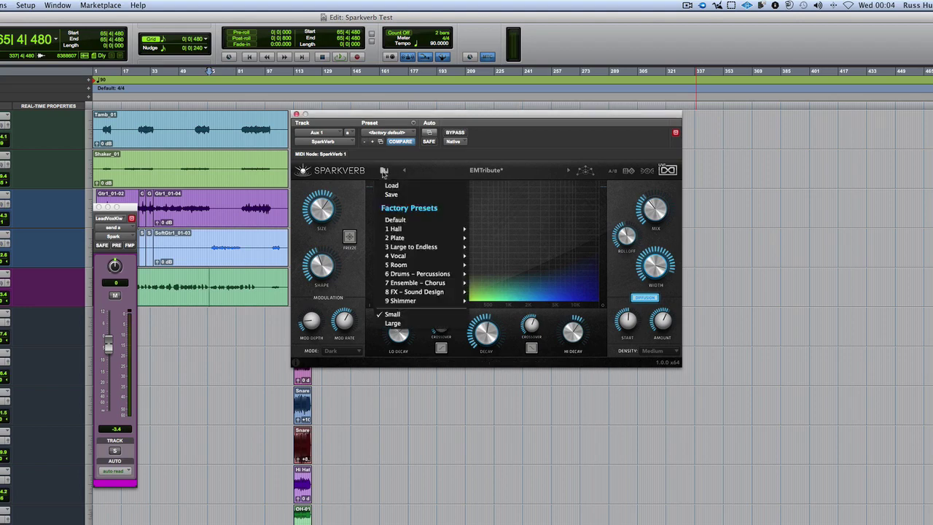
{"action": "left_click", "coordinate": [392, 323]}
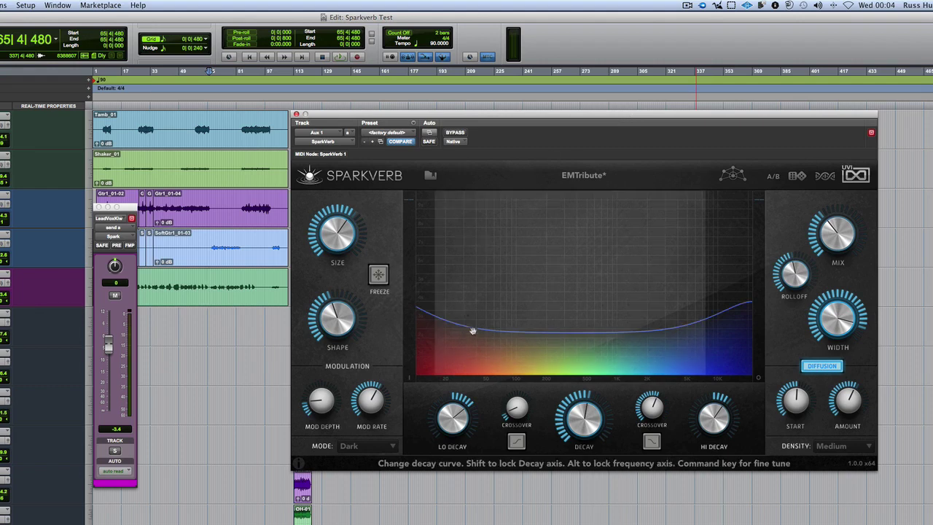
Examine SparkVerb's modulation mode, decay, crossover, mix, width, rolloff and diffusion controls, including the available density options.
{"action": "mouse_move", "coordinate": [337, 382]}
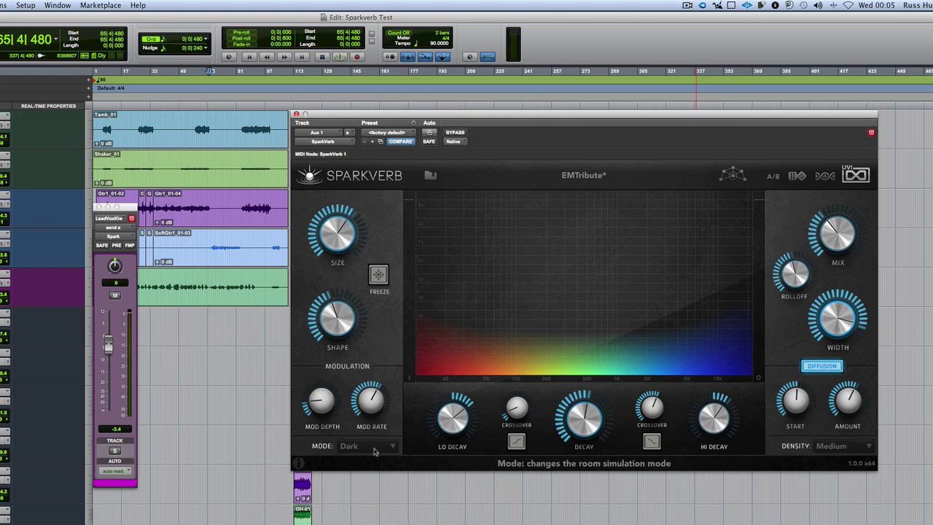
{"action": "mouse_move", "coordinate": [732, 434]}
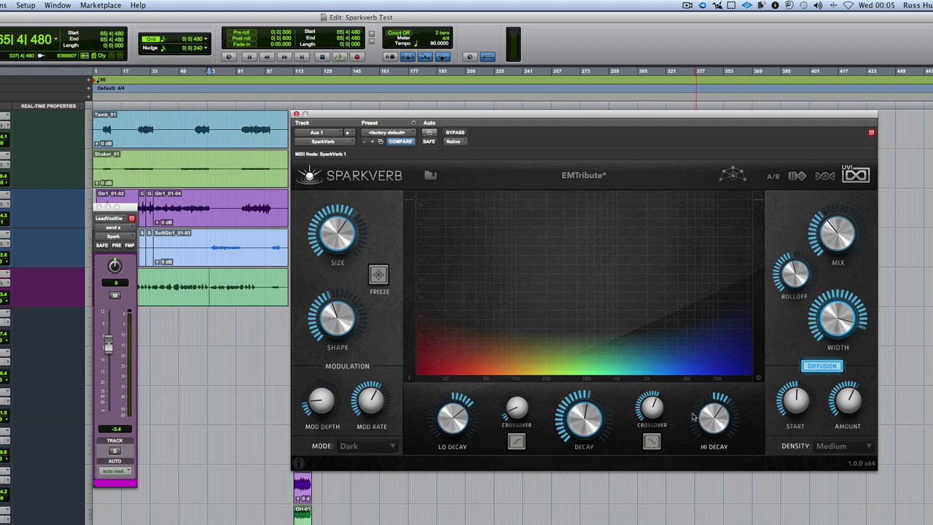
{"action": "mouse_move", "coordinate": [581, 412]}
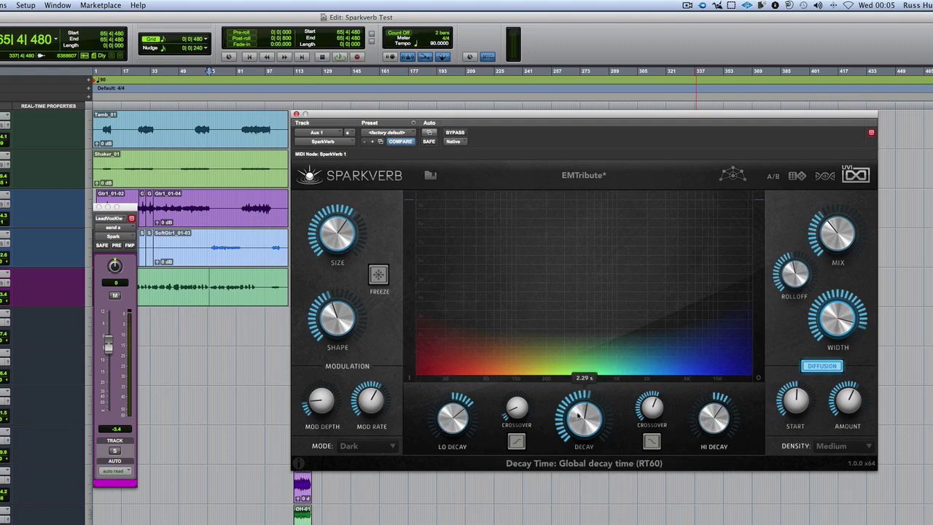
{"action": "mouse_move", "coordinate": [651, 411]}
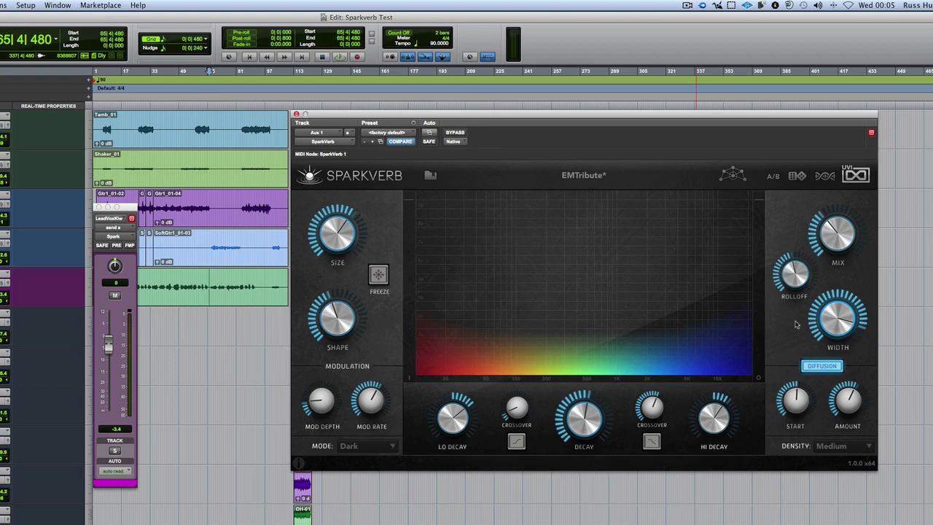
{"action": "mouse_move", "coordinate": [845, 236]}
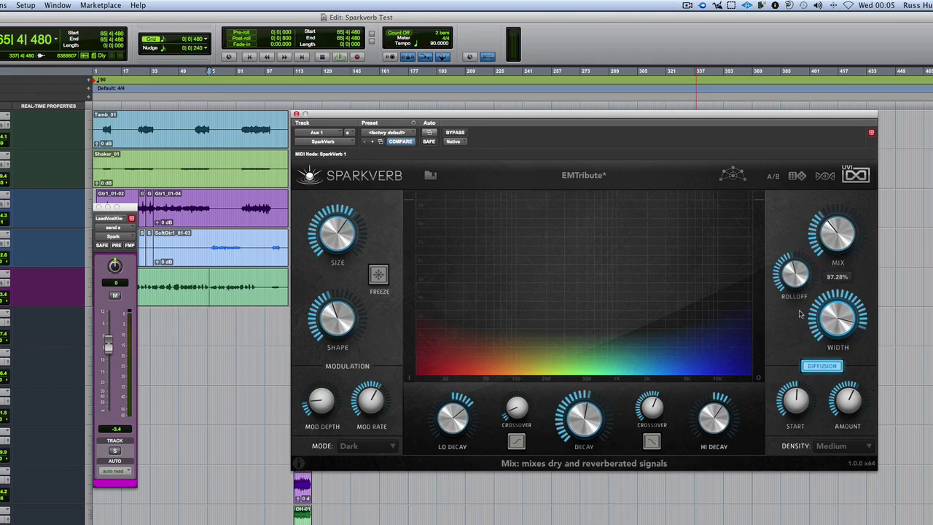
{"action": "mouse_move", "coordinate": [834, 312]}
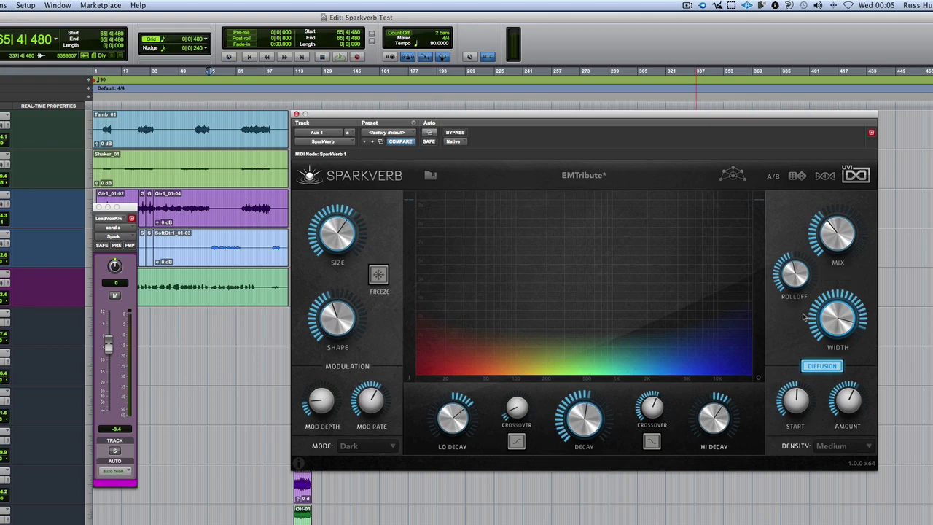
{"action": "mouse_move", "coordinate": [830, 400]}
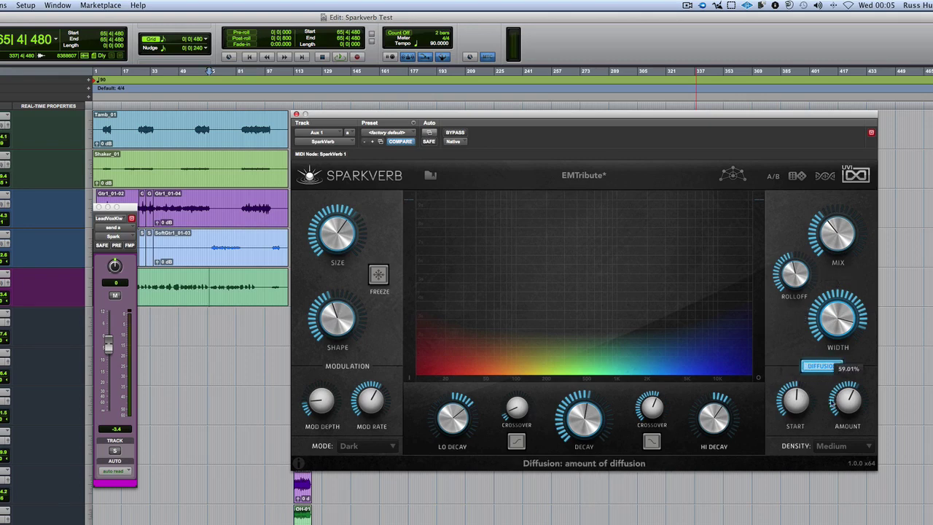
{"action": "left_click", "coordinate": [828, 445]}
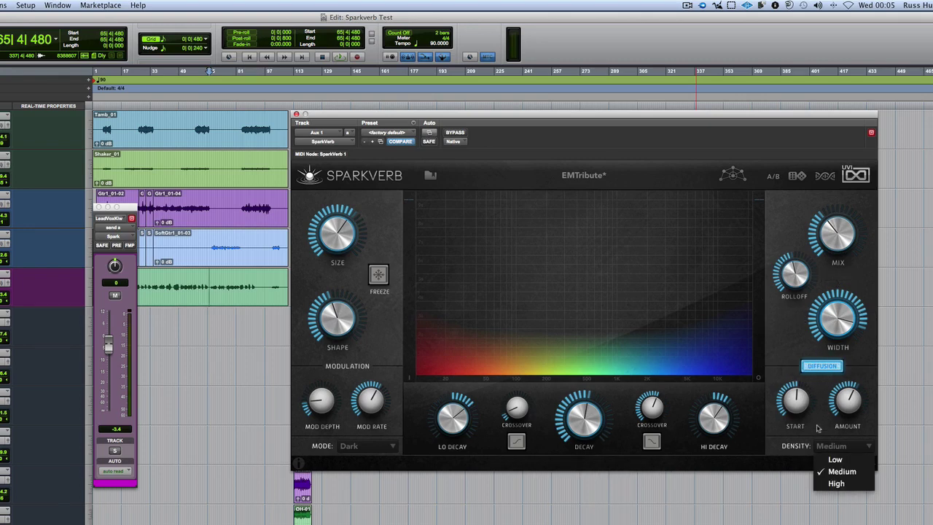
{"action": "left_click", "coordinate": [816, 428]}
{"action": "mouse_move", "coordinate": [821, 295]}
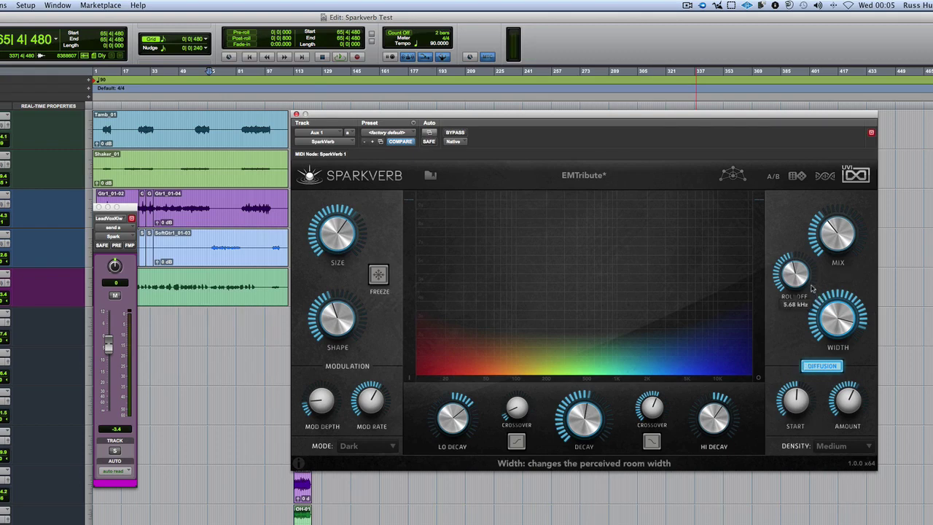
Browse the factory preset categories and load the Big Plate preset from the Plate category.
{"action": "left_click", "coordinate": [430, 175]}
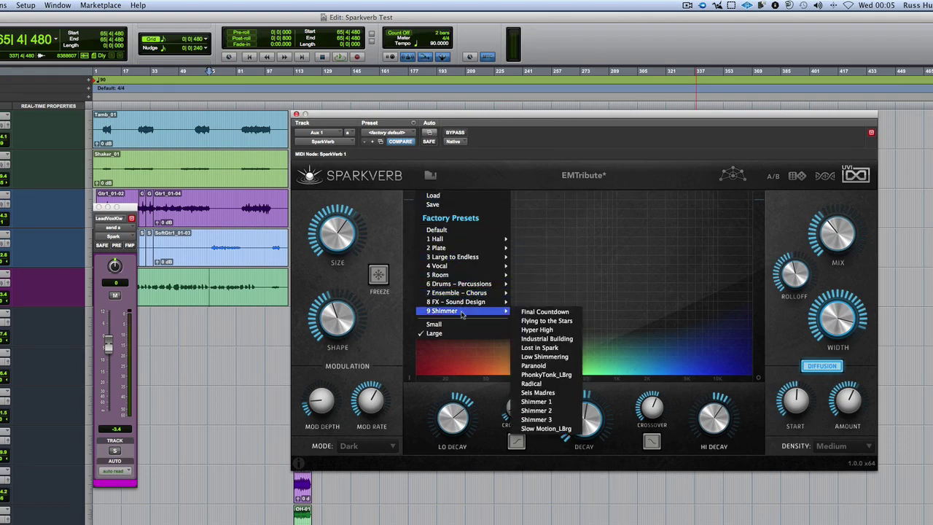
{"action": "mouse_move", "coordinate": [462, 301]}
{"action": "mouse_move", "coordinate": [467, 242]}
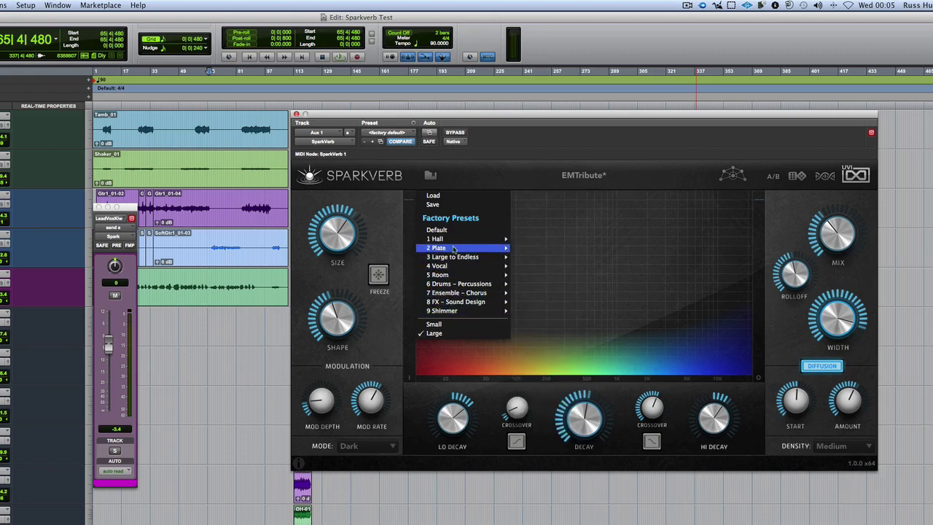
{"action": "left_click", "coordinate": [671, 177]}
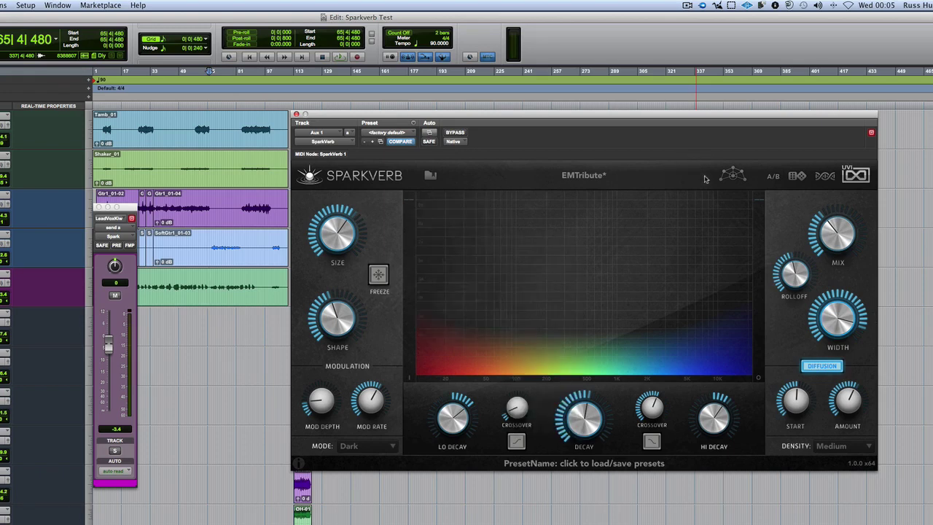
{"action": "left_click", "coordinate": [700, 178]}
{"action": "mouse_move", "coordinate": [463, 248]}
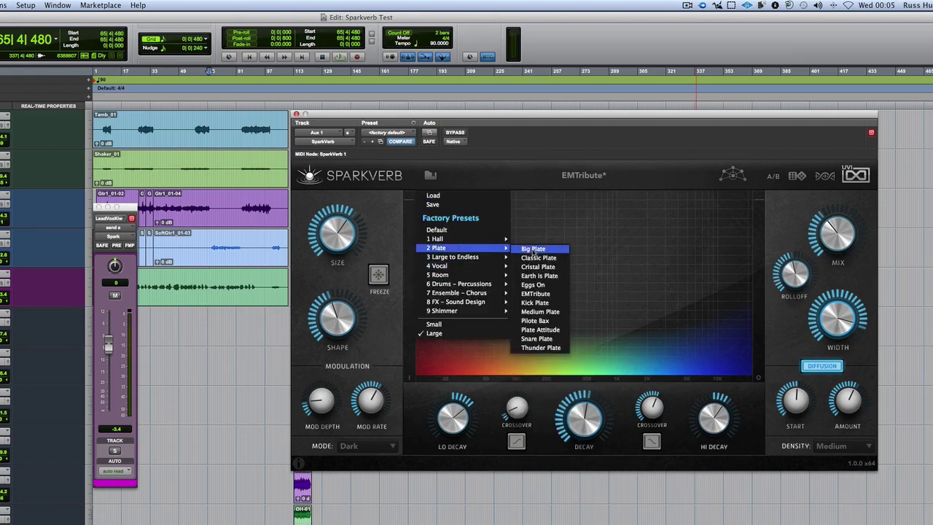
{"action": "left_click", "coordinate": [532, 250]}
Step forward through the Plate presets to Eggs On and back to Cristal Plate.
{"action": "left_click", "coordinate": [703, 177]}
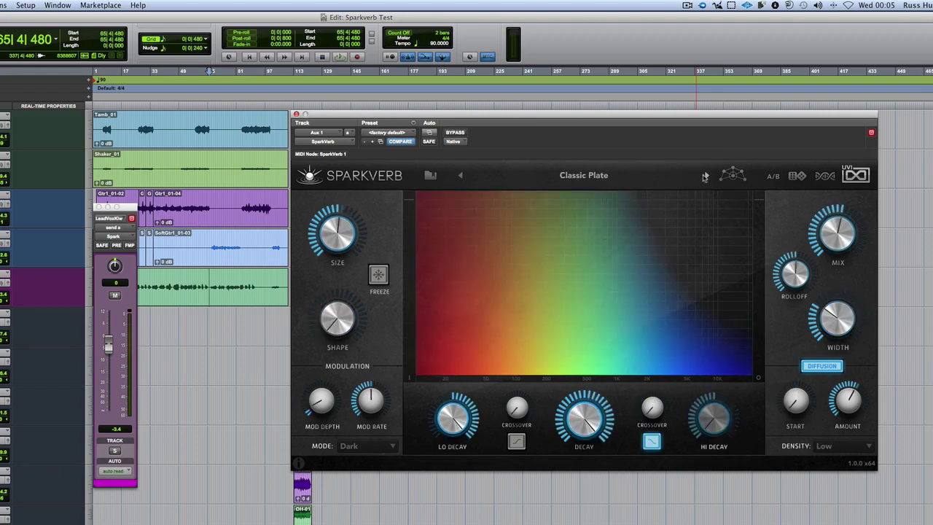
{"action": "left_click", "coordinate": [704, 177]}
{"action": "left_click", "coordinate": [704, 177]}
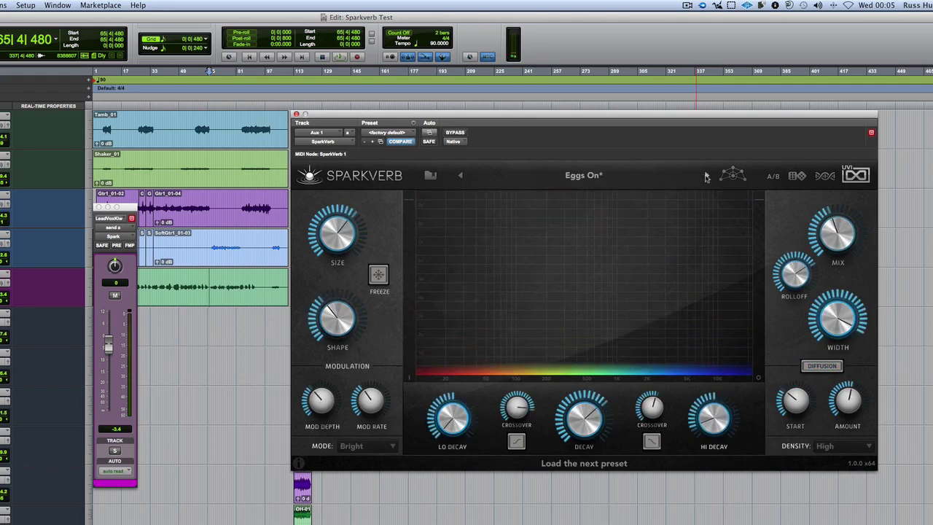
{"action": "left_click", "coordinate": [460, 175]}
{"action": "left_click", "coordinate": [460, 176]}
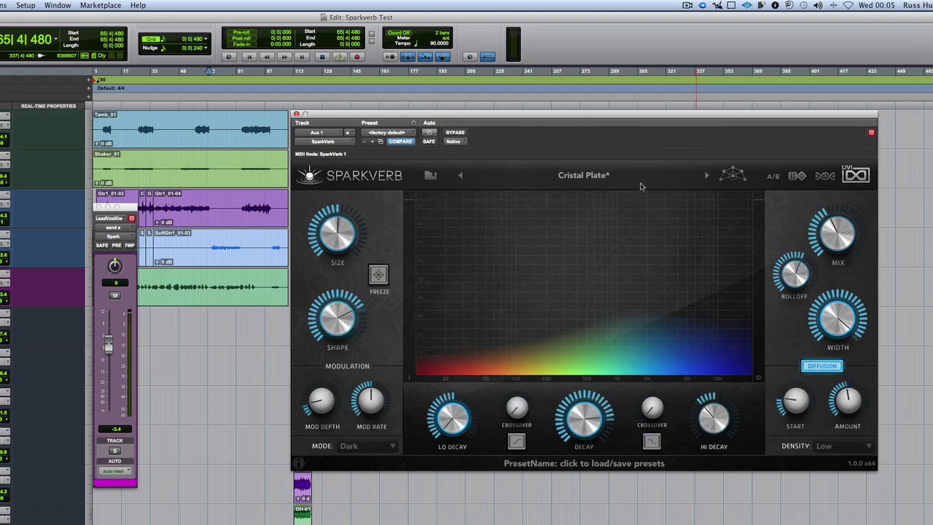
Open the Preset Voyager and load the EMTribute preset from its map of presets.
{"action": "left_click", "coordinate": [731, 180]}
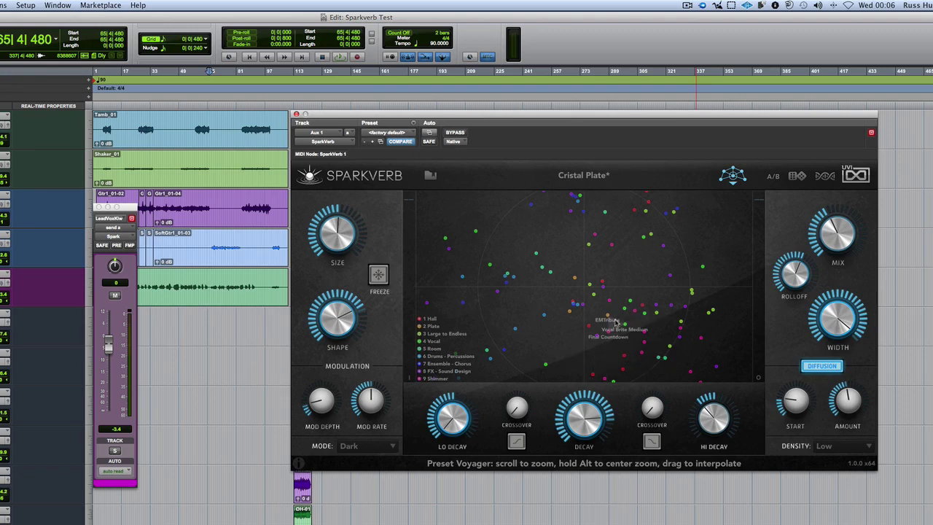
{"action": "scroll", "coordinate": [615, 321], "scroll_direction": "up", "scroll_amount": 5}
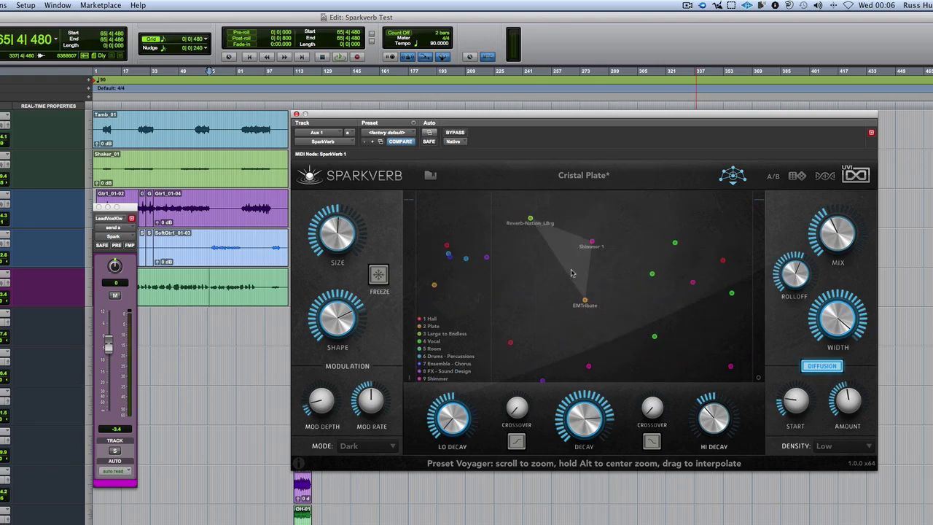
{"action": "scroll", "coordinate": [583, 295], "scroll_direction": "down", "scroll_amount": 8}
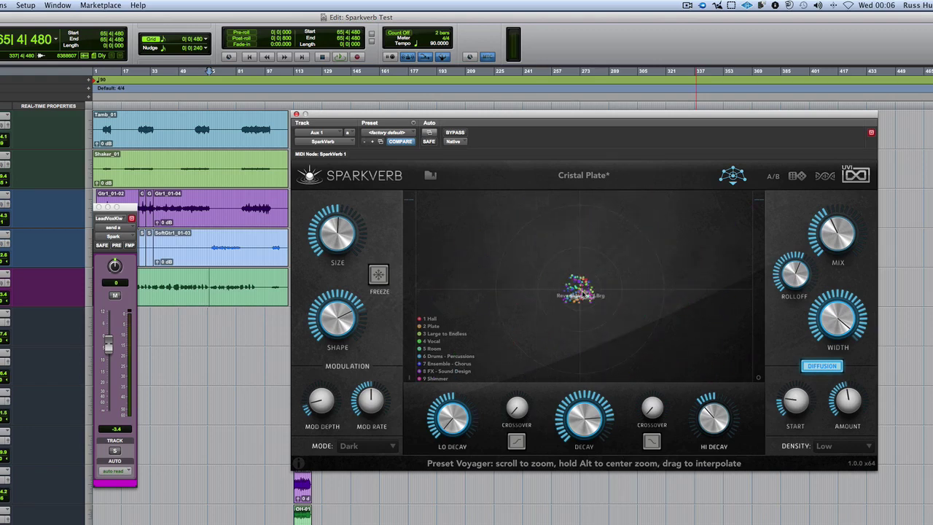
{"action": "scroll", "coordinate": [583, 294], "scroll_direction": "up", "scroll_amount": 8}
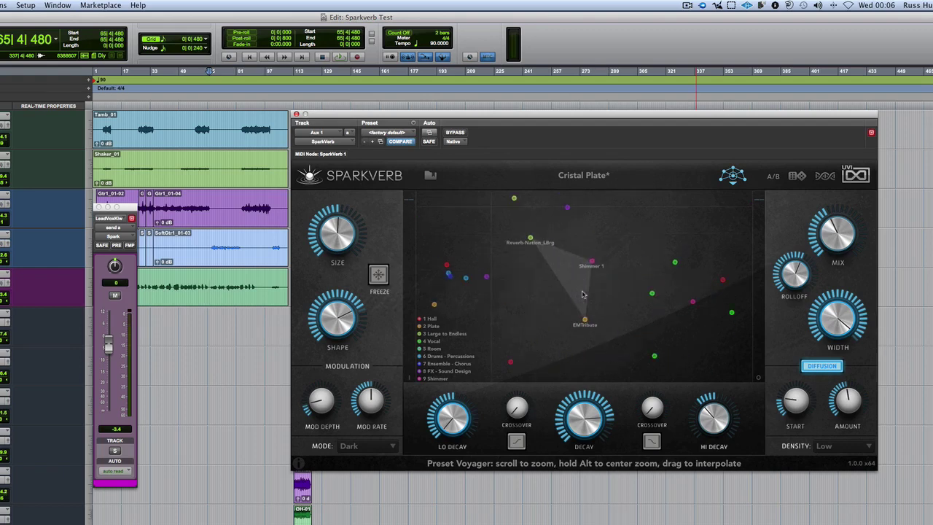
{"action": "scroll", "coordinate": [582, 295], "scroll_direction": "down", "scroll_amount": 8}
{"action": "scroll", "coordinate": [583, 294], "scroll_direction": "up", "scroll_amount": 8}
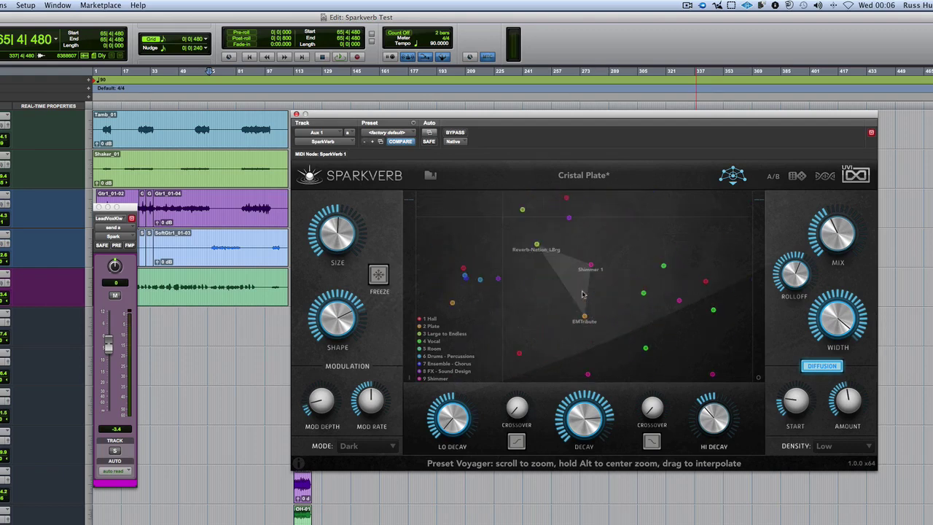
{"action": "left_click", "coordinate": [584, 318]}
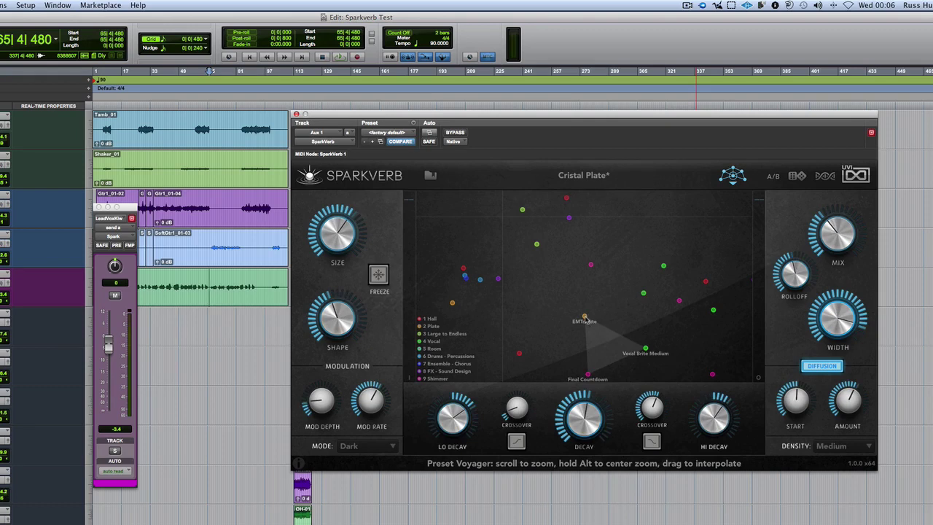
Play the session while morphing the reverb from EMTribute through Transparency and Vocal Brite Medium back to EMTribute.
{"action": "key", "text": "space"}
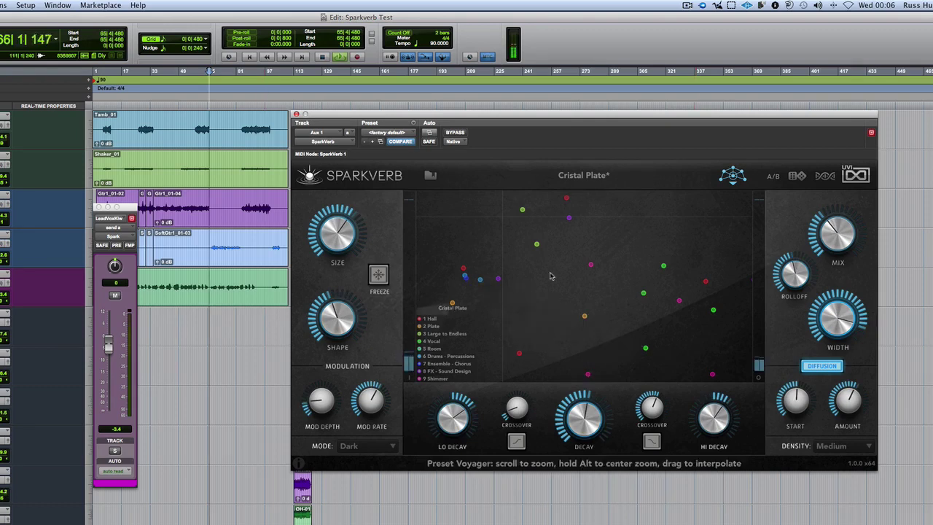
{"action": "mouse_move", "coordinate": [585, 319]}
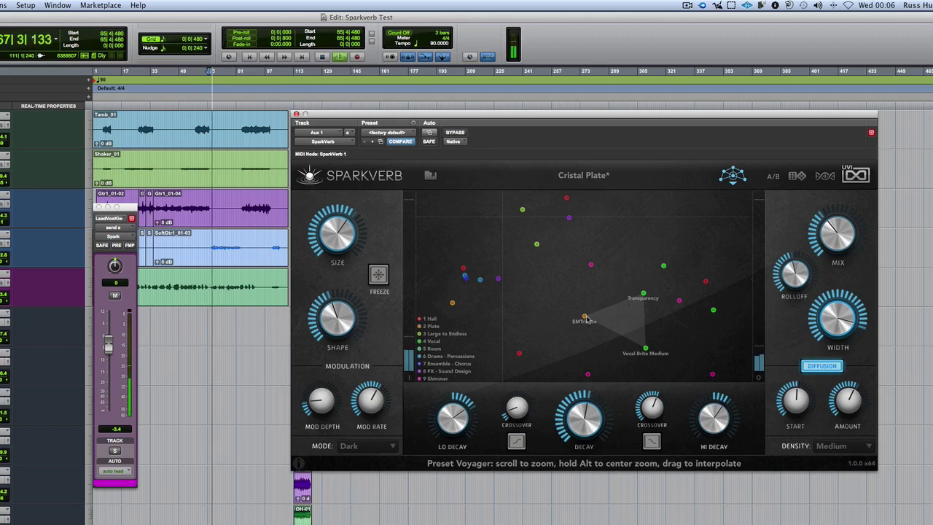
{"action": "left_click_drag", "start_coordinate": [585, 319], "coordinate": [643, 295]}
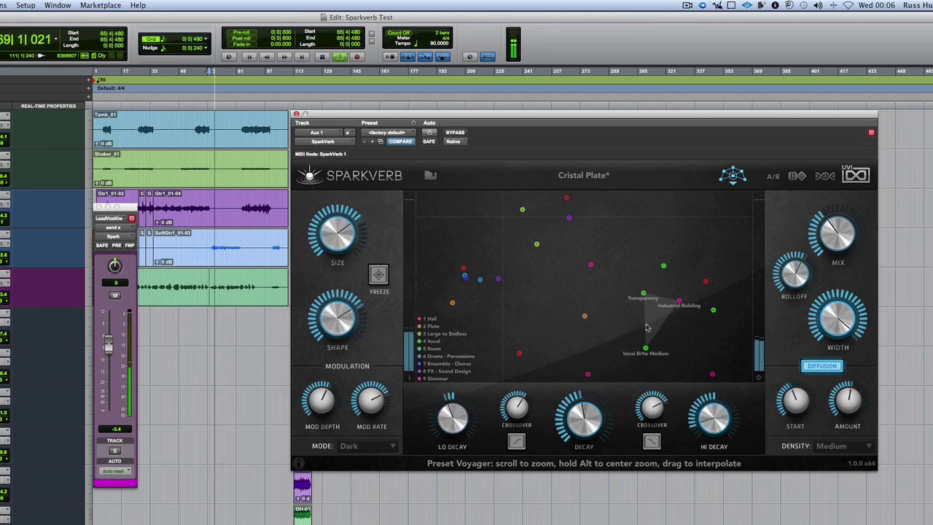
{"action": "left_click_drag", "start_coordinate": [647, 328], "coordinate": [646, 349]}
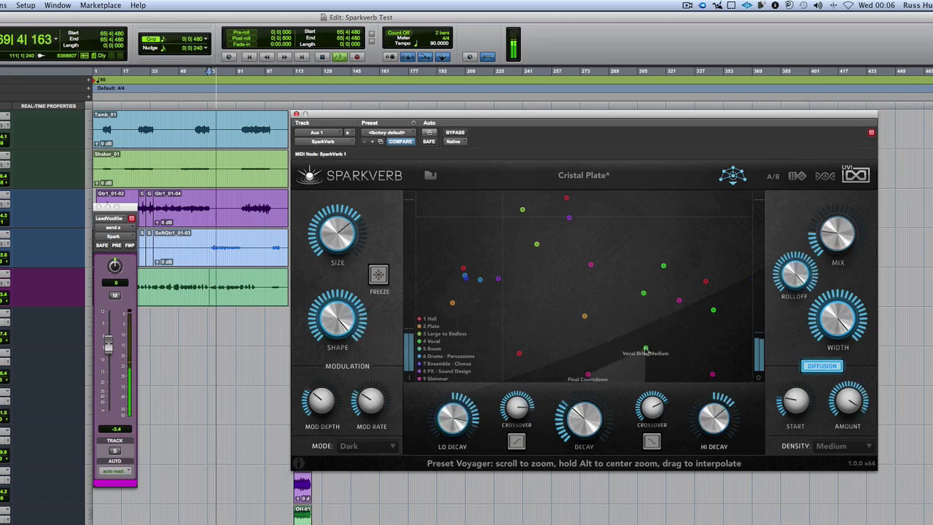
{"action": "left_click_drag", "start_coordinate": [646, 348], "coordinate": [586, 320]}
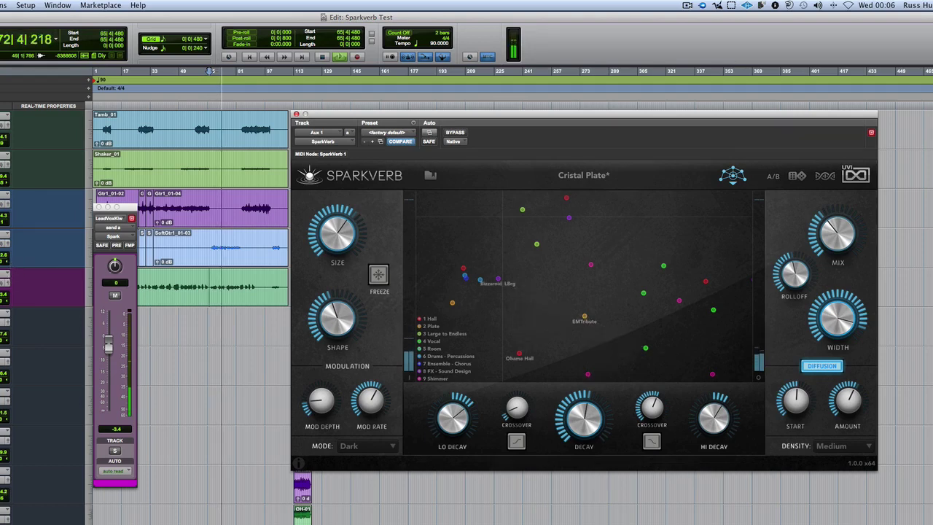
Solo the LeadVoxKiw track and end the Preset Voyager audition, returning to the decay spectrum display.
{"action": "left_click", "coordinate": [114, 449]}
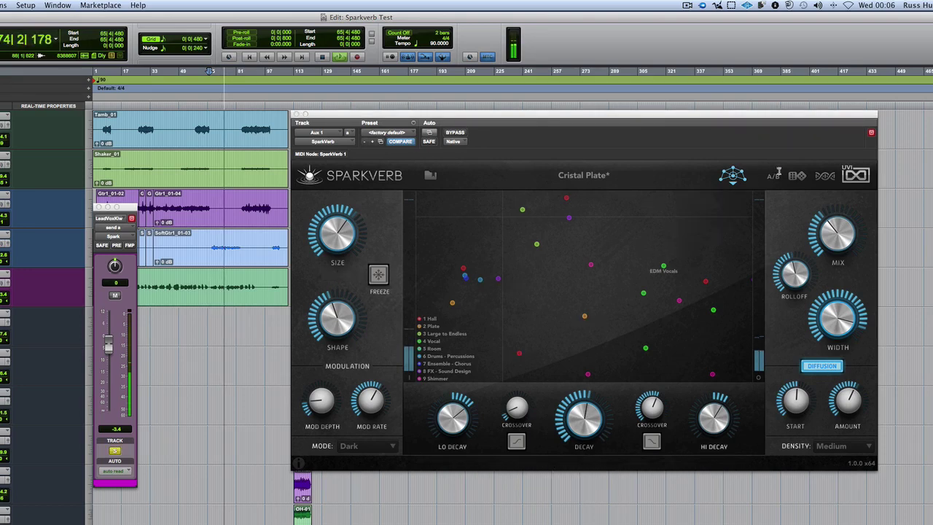
{"action": "key", "text": "space"}
{"action": "left_click", "coordinate": [734, 177]}
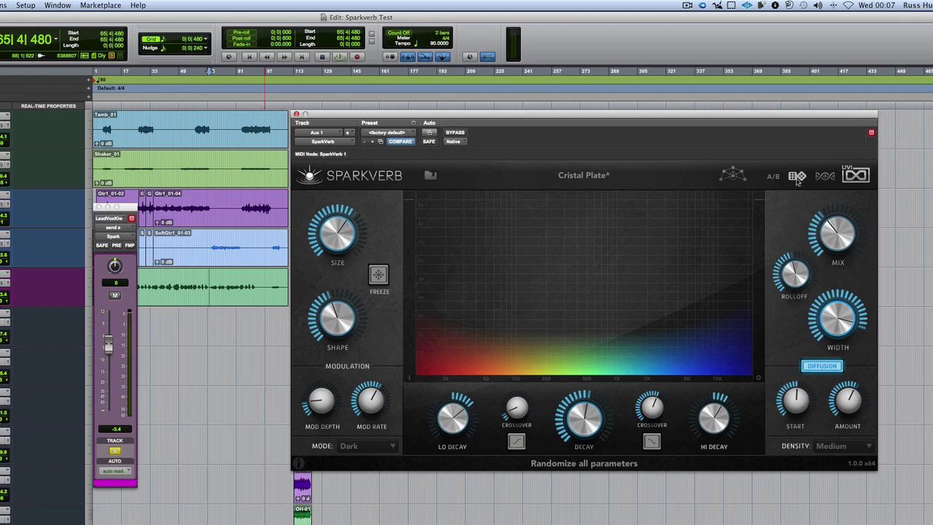
Randomize all SparkVerb parameters four times and mutate the resulting settings twice.
{"action": "left_click", "coordinate": [797, 176]}
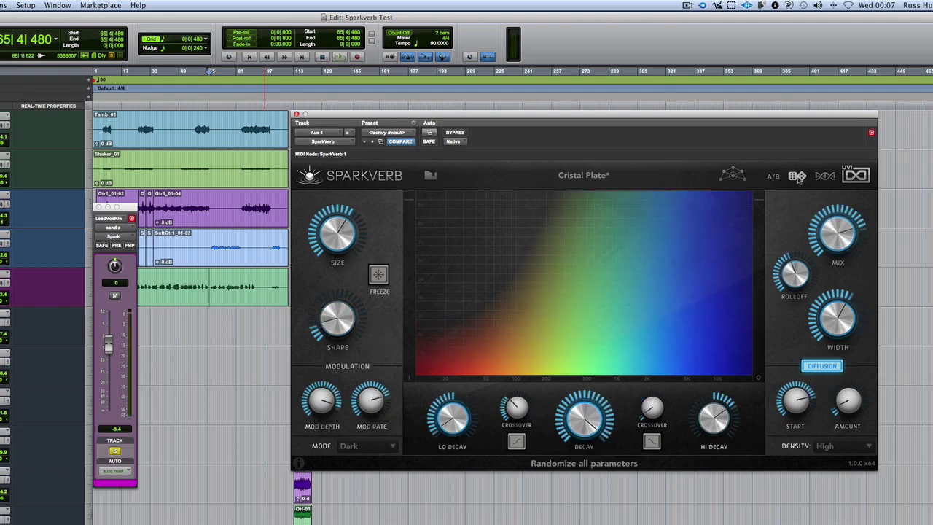
{"action": "left_click", "coordinate": [798, 176]}
{"action": "left_click", "coordinate": [797, 176]}
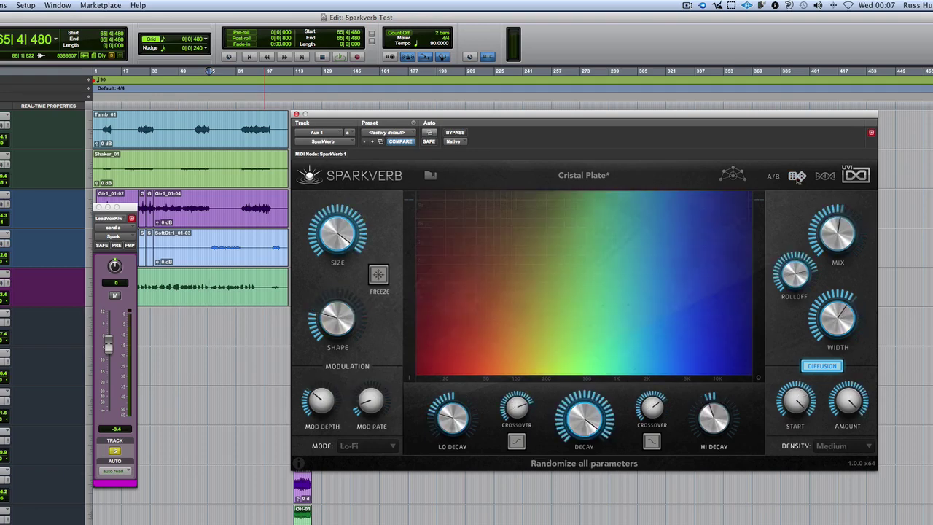
{"action": "left_click", "coordinate": [797, 176]}
{"action": "left_click", "coordinate": [819, 178]}
{"action": "left_click", "coordinate": [819, 178]}
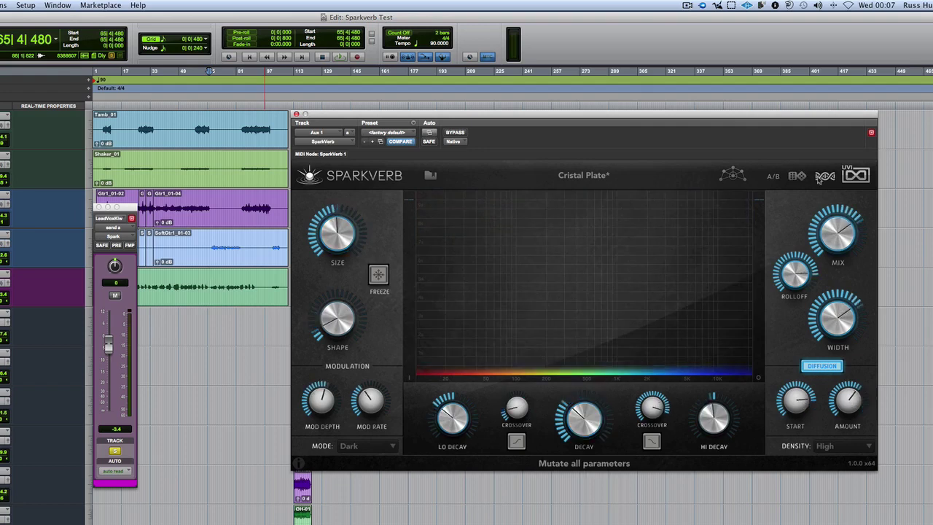
Mutate all reverb parameters six times in succession to produce variations of the current settings.
{"action": "left_click", "coordinate": [819, 177]}
{"action": "left_click", "coordinate": [819, 178]}
{"action": "left_click", "coordinate": [819, 178]}
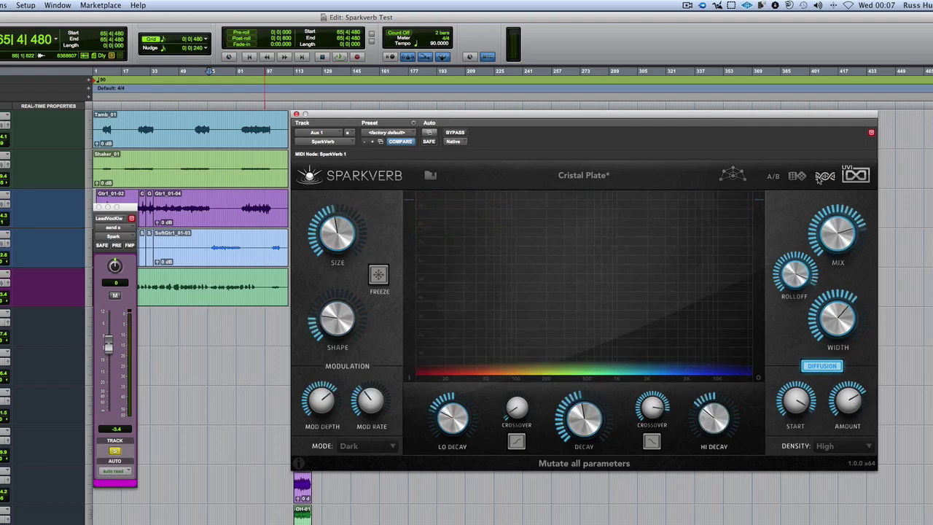
{"action": "left_click", "coordinate": [819, 178]}
{"action": "left_click", "coordinate": [819, 178]}
{"action": "left_click", "coordinate": [819, 178]}
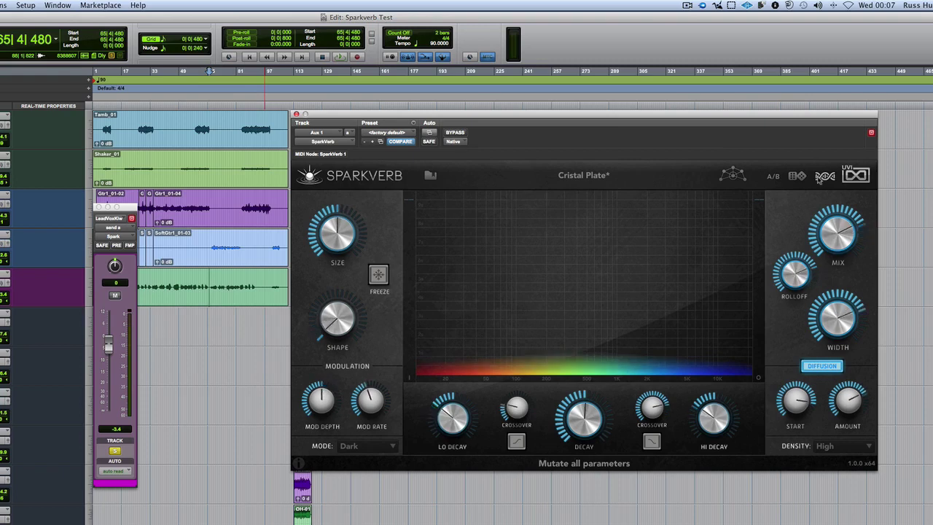
Randomize all reverb parameters several more times, and mutate the randomized settings repeatedly.
{"action": "left_click", "coordinate": [796, 177]}
{"action": "left_click", "coordinate": [796, 177]}
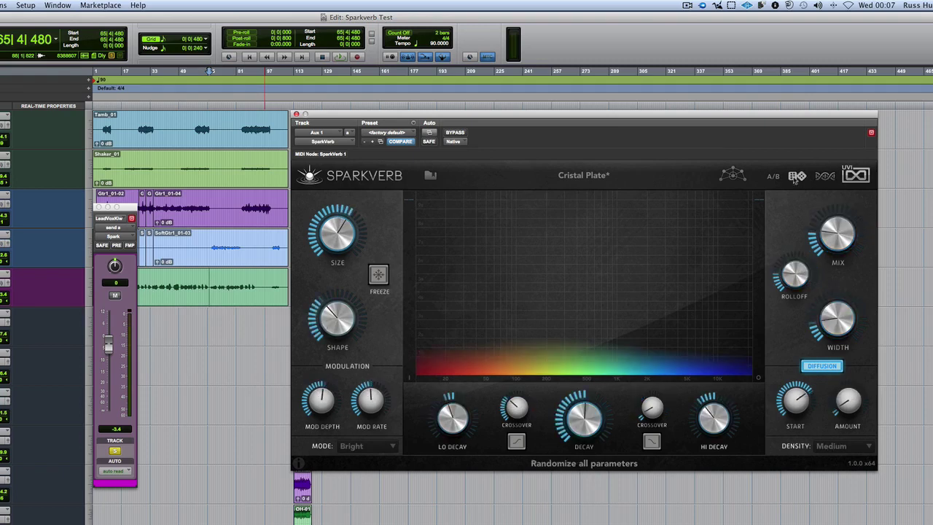
{"action": "left_click", "coordinate": [796, 178]}
{"action": "left_click", "coordinate": [822, 178]}
{"action": "left_click", "coordinate": [822, 178]}
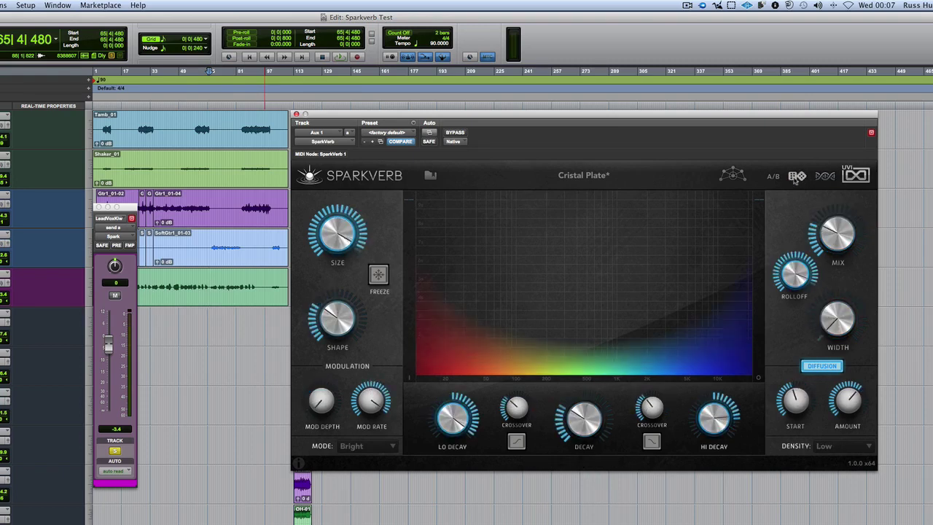
{"action": "left_click", "coordinate": [822, 178]}
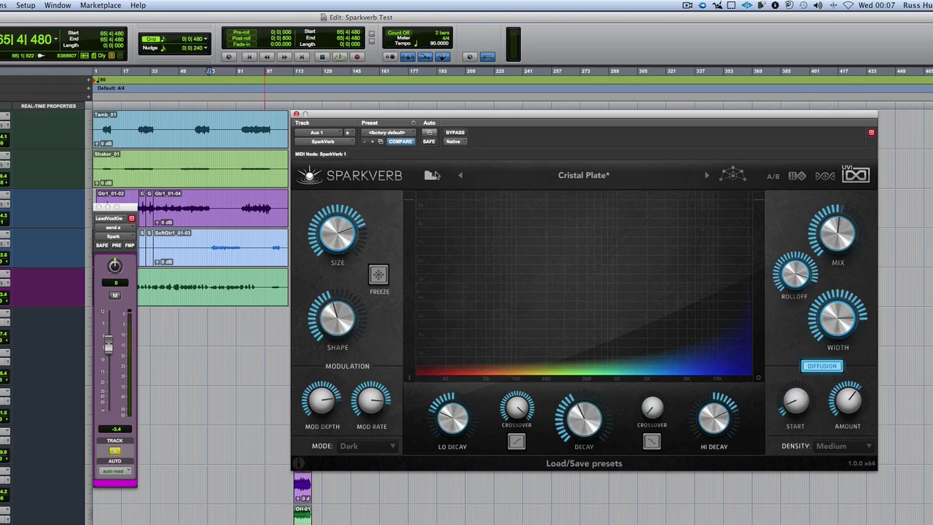
Load the EMTribute factory preset from the Plate category.
{"action": "left_click", "coordinate": [430, 175]}
{"action": "mouse_move", "coordinate": [466, 248]}
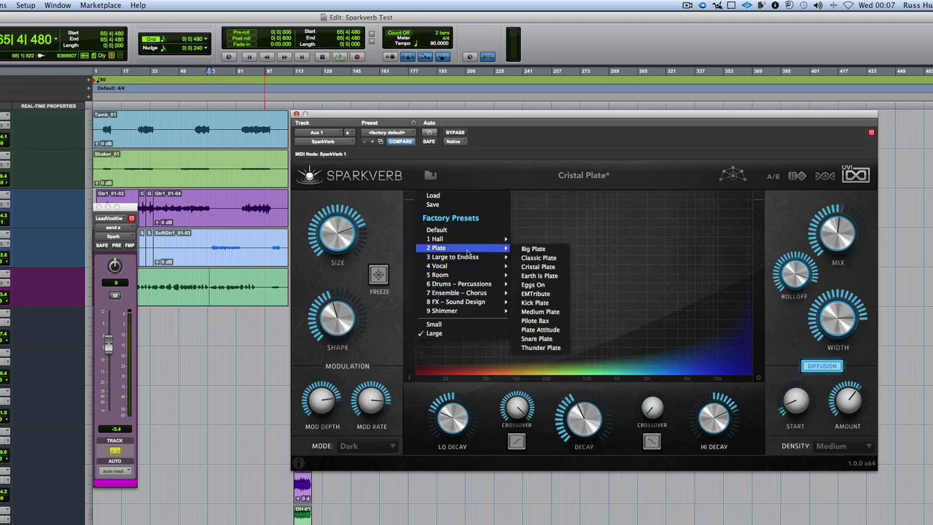
{"action": "left_click", "coordinate": [539, 294]}
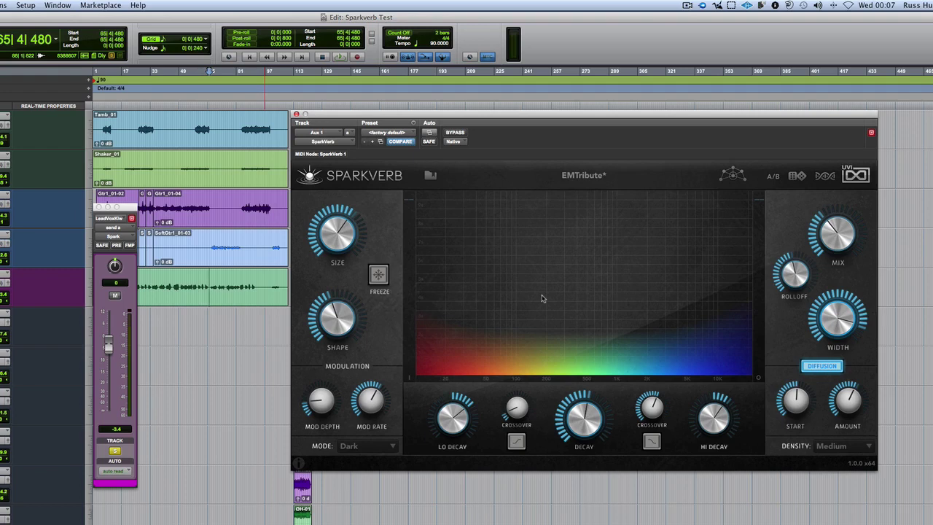
Turn up the Mix and lock it, and set the Decay to 1.44 s and lock it too.
{"action": "right_click", "coordinate": [835, 240]}
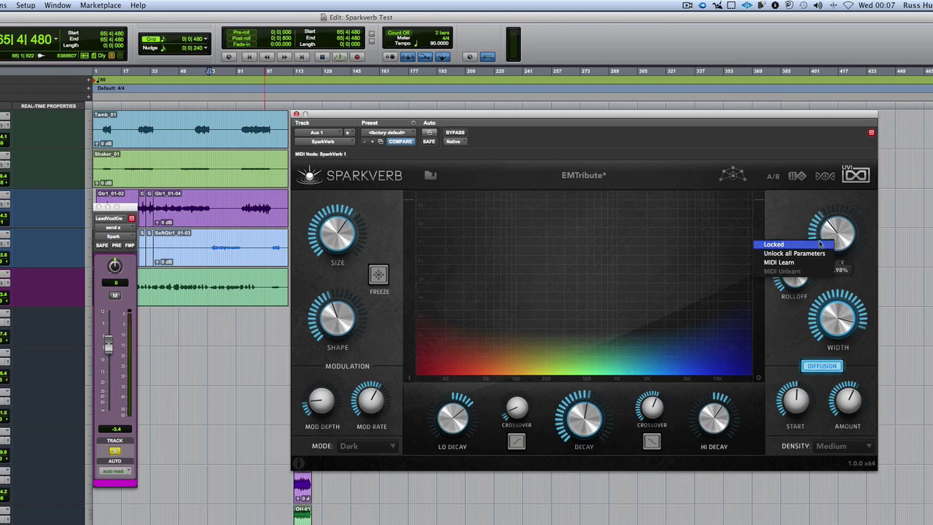
{"action": "left_click", "coordinate": [774, 244]}
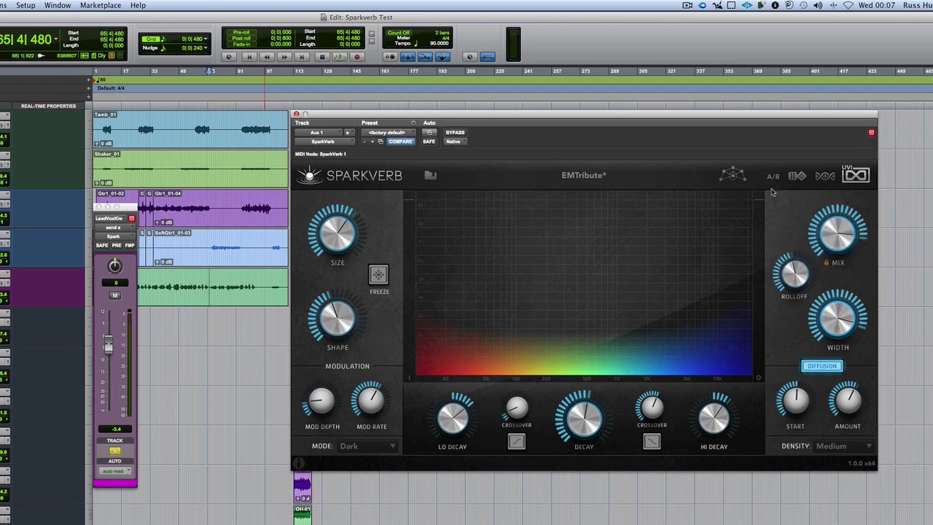
{"action": "left_click_drag", "start_coordinate": [582, 418], "coordinate": [582, 428]}
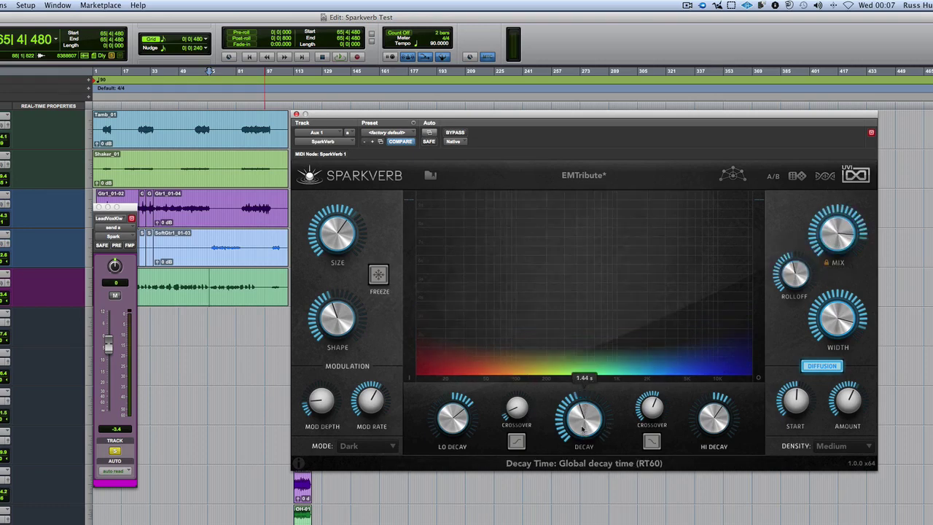
{"action": "right_click", "coordinate": [582, 429]}
{"action": "left_click", "coordinate": [558, 399]}
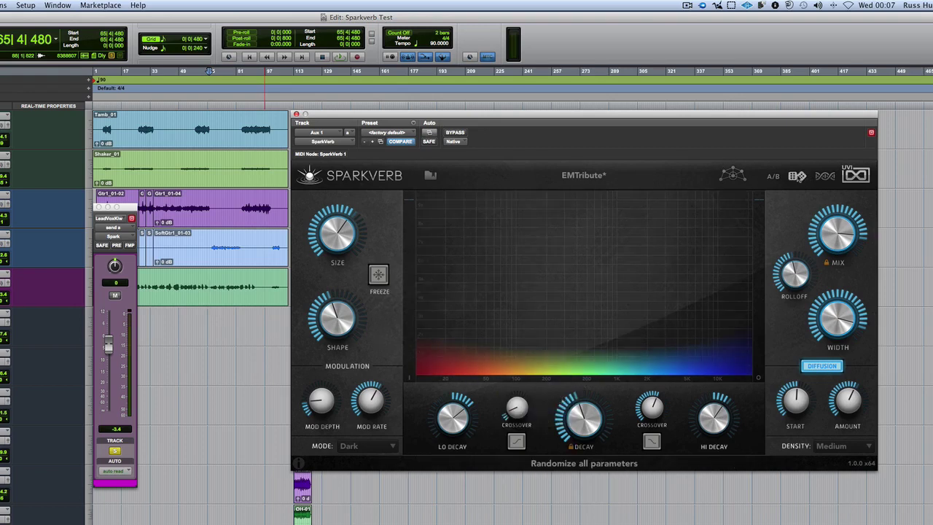
Randomize and mutate the unlocked parameters, and step to the Eggs On preset and back to EMTribute.
{"action": "left_click", "coordinate": [797, 176]}
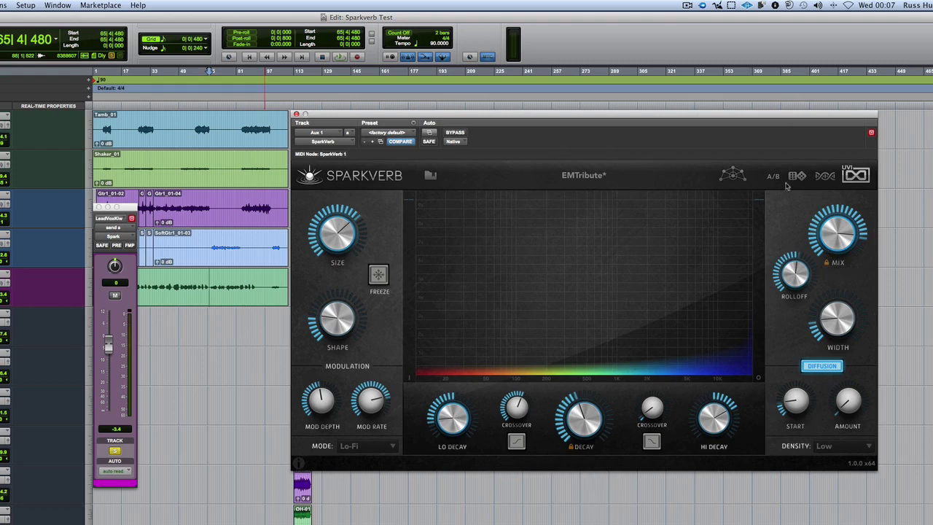
{"action": "left_click", "coordinate": [823, 177]}
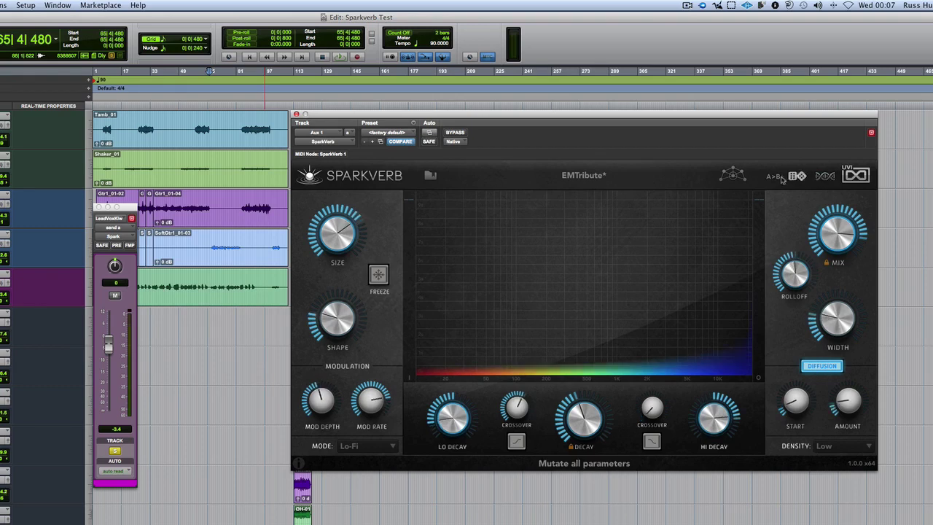
{"action": "left_click", "coordinate": [461, 176]}
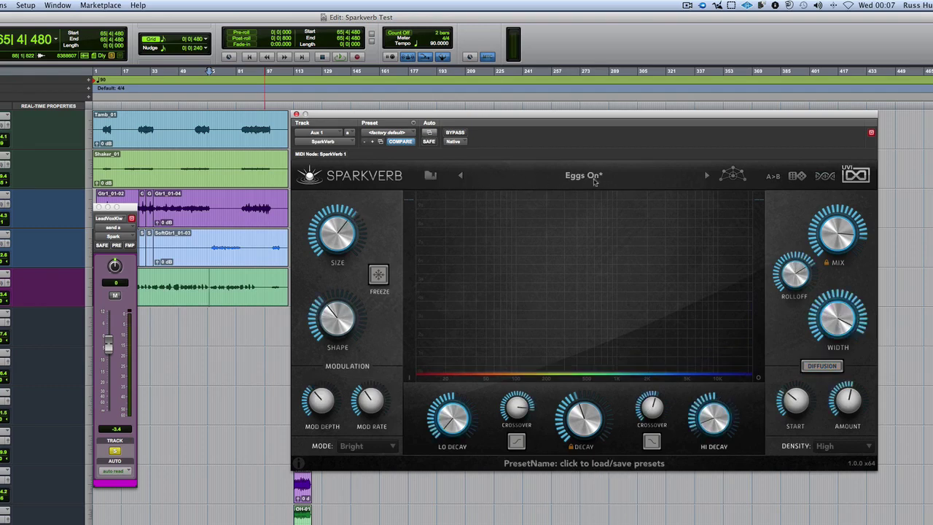
{"action": "left_click", "coordinate": [705, 176]}
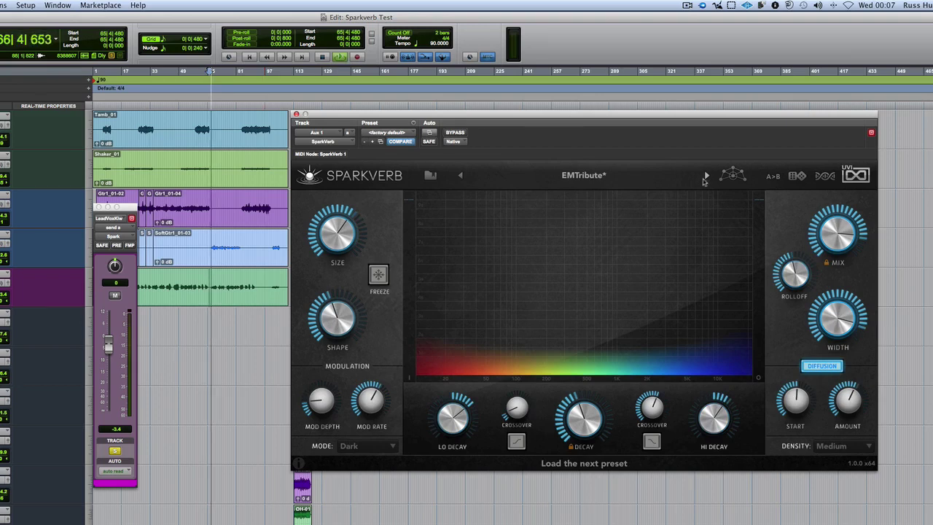
During playback, lower the LeadVoxKiw send level to -6.7 dB and raise the reverb Decay to about 3.43 s.
{"action": "mouse_move", "coordinate": [583, 202]}
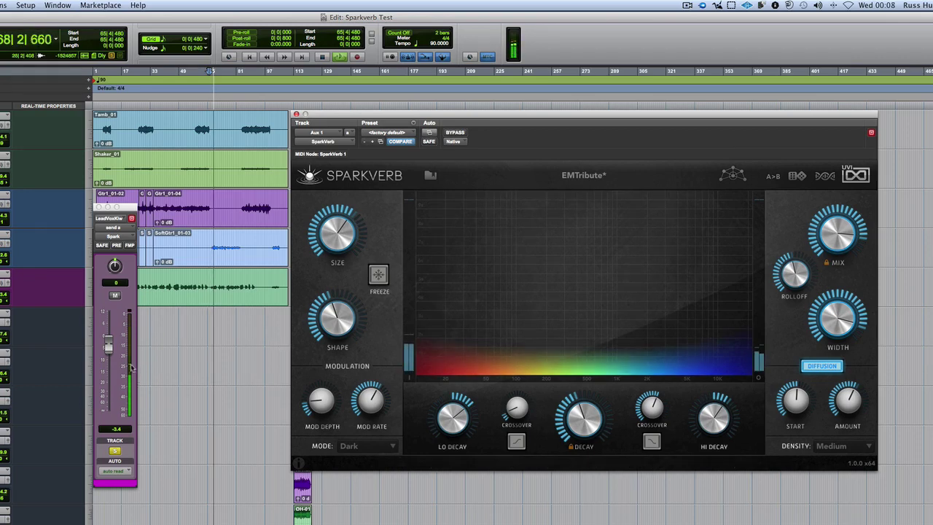
{"action": "left_click_drag", "start_coordinate": [108, 342], "coordinate": [108, 357]}
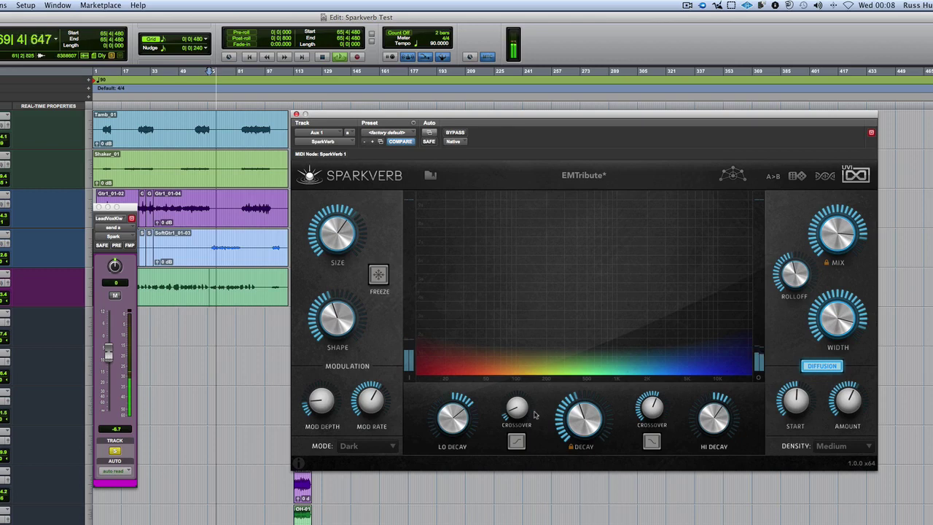
{"action": "mouse_move", "coordinate": [577, 410]}
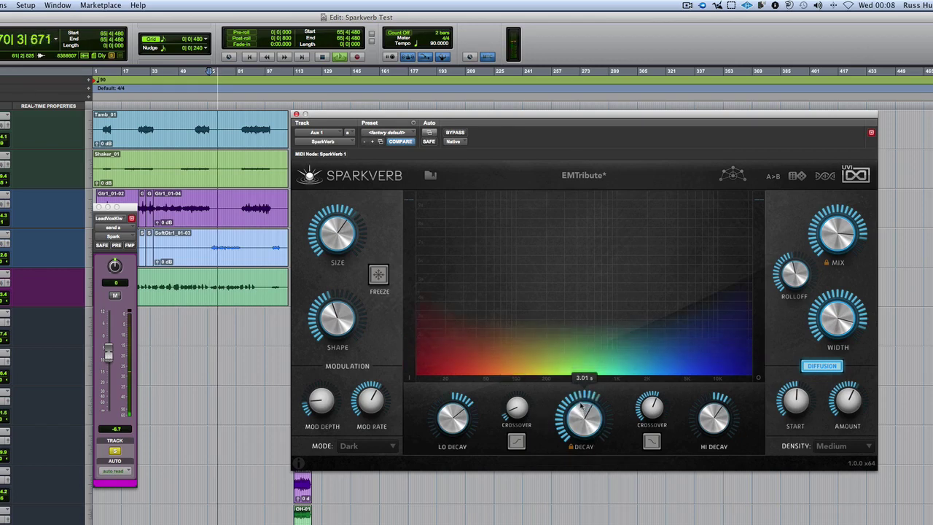
{"action": "scroll", "coordinate": [581, 408], "scroll_direction": "up", "scroll_amount": 4}
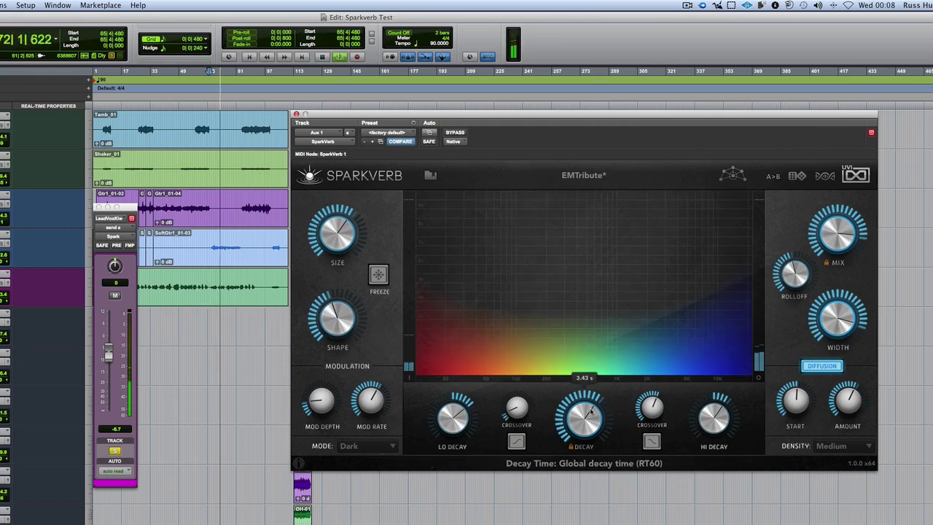
{"action": "key", "text": "space"}
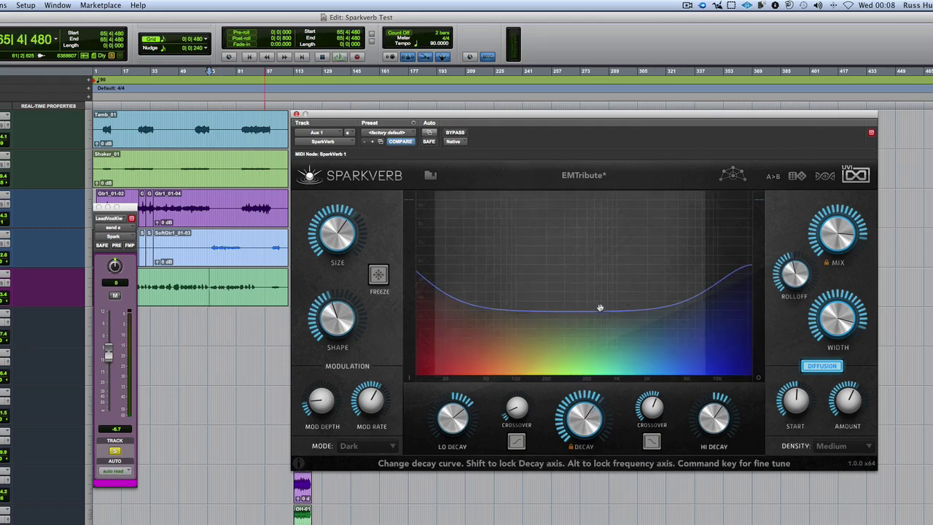
Reshape the decay curve by shifting its crossover frequencies back and forth and moving the low crossover higher.
{"action": "left_click_drag", "start_coordinate": [590, 303], "coordinate": [618, 306]}
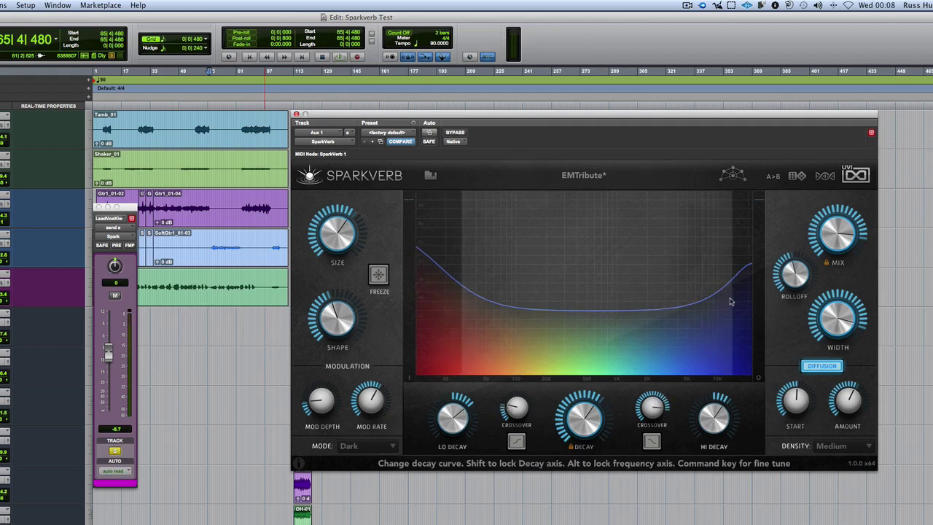
{"action": "left_click_drag", "start_coordinate": [731, 301], "coordinate": [696, 300]}
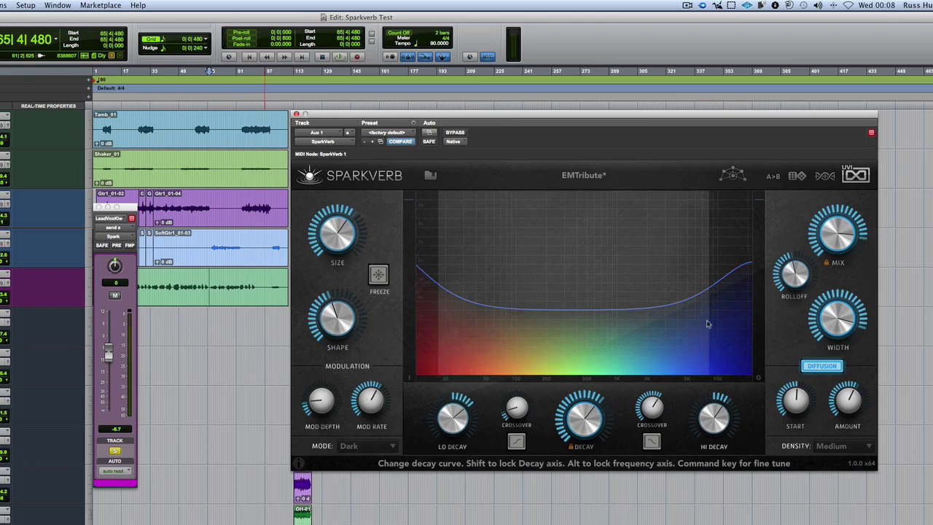
{"action": "left_click_drag", "start_coordinate": [522, 373], "coordinate": [530, 370]}
{"action": "mouse_move", "coordinate": [551, 296]}
{"action": "left_mouse_down"}
{"action": "mouse_move", "coordinate": [585, 292]}
{"action": "mouse_move", "coordinate": [542, 292]}
{"action": "mouse_move", "coordinate": [560, 298]}
{"action": "left_mouse_up"}
While playing the session, shorten the high-frequency decay in the curve, and lengthen the low-frequency decay before pulling it well down.
{"action": "key", "text": "space"}
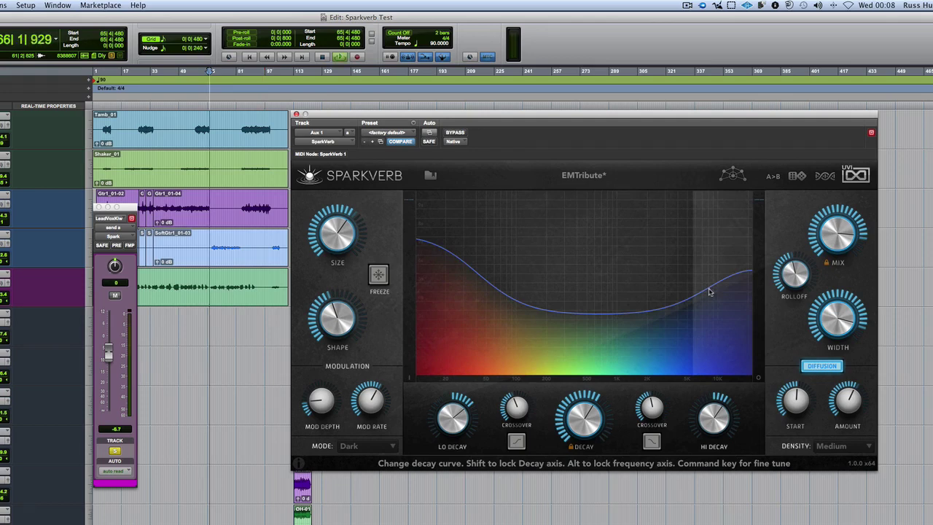
{"action": "mouse_move", "coordinate": [709, 292]}
{"action": "left_mouse_down"}
{"action": "mouse_move", "coordinate": [711, 329]}
{"action": "mouse_move", "coordinate": [712, 254]}
{"action": "mouse_move", "coordinate": [743, 261]}
{"action": "mouse_move", "coordinate": [644, 265]}
{"action": "mouse_move", "coordinate": [708, 290]}
{"action": "mouse_move", "coordinate": [682, 343]}
{"action": "left_mouse_up"}
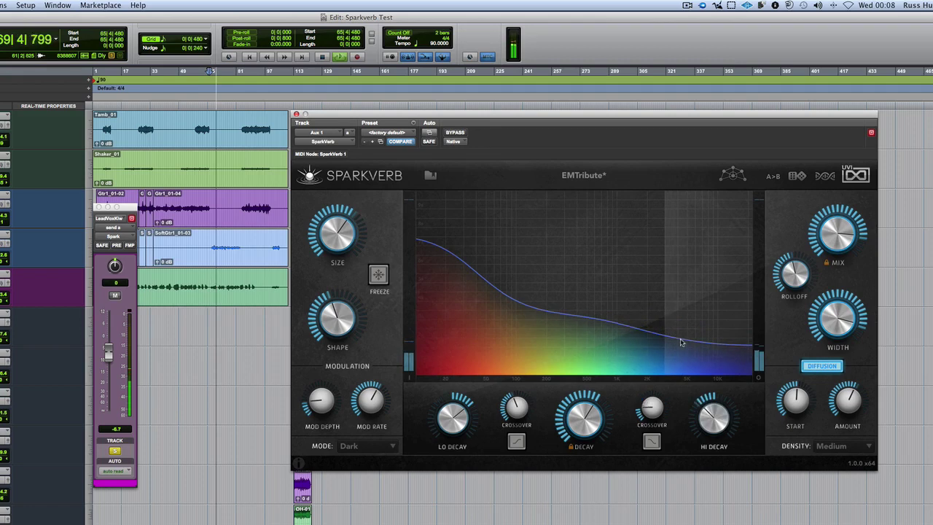
{"action": "left_click_drag", "start_coordinate": [466, 267], "coordinate": [478, 266]}
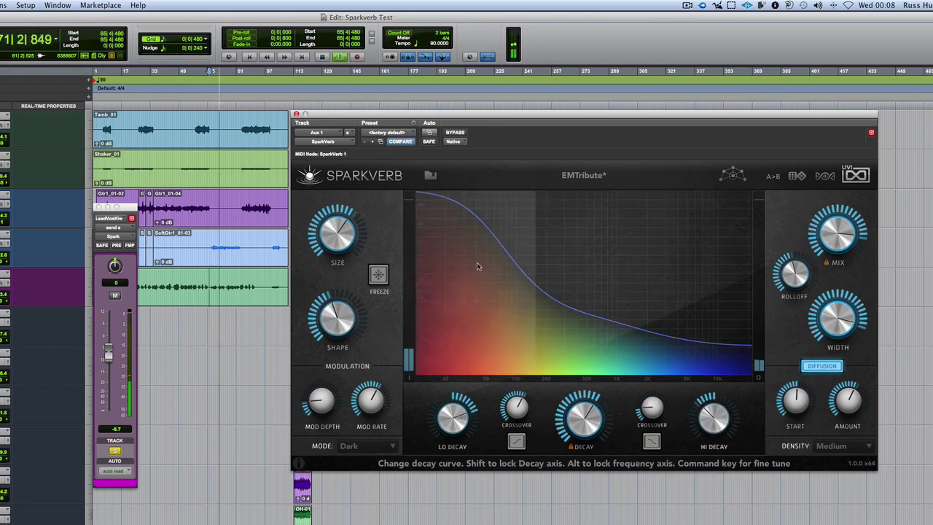
{"action": "left_click_drag", "start_coordinate": [475, 260], "coordinate": [474, 331]}
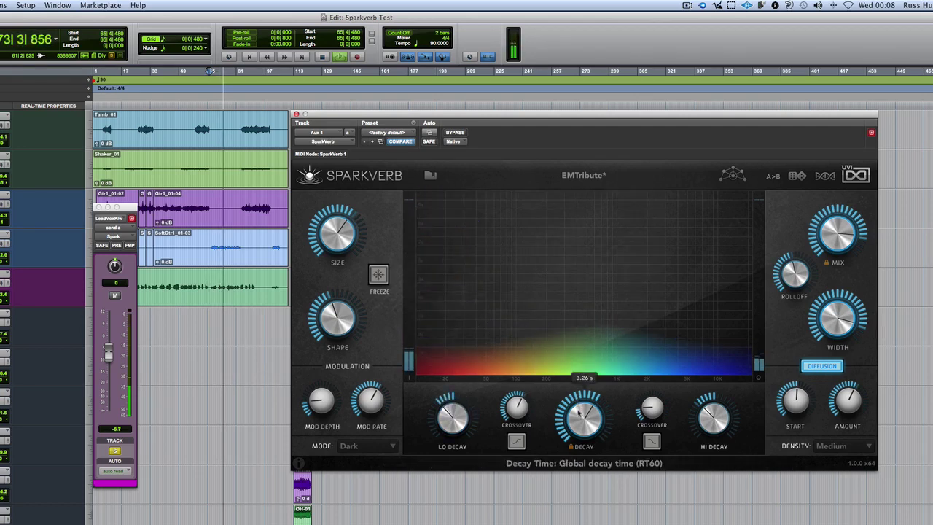
Shorten the Decay to 1.37 s, raise the middle of the decay curve into a tall hump, and stop playback.
{"action": "left_click_drag", "start_coordinate": [579, 413], "coordinate": [576, 433]}
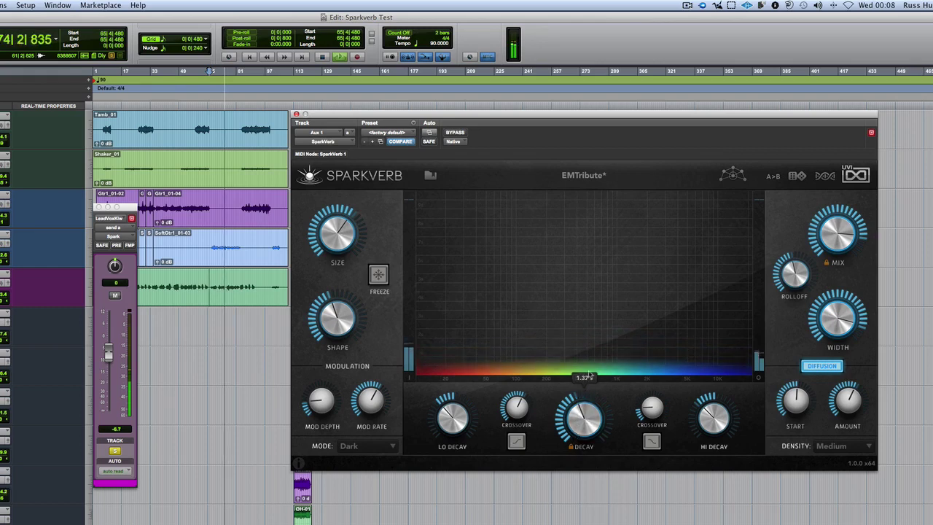
{"action": "left_click_drag", "start_coordinate": [583, 364], "coordinate": [582, 295]}
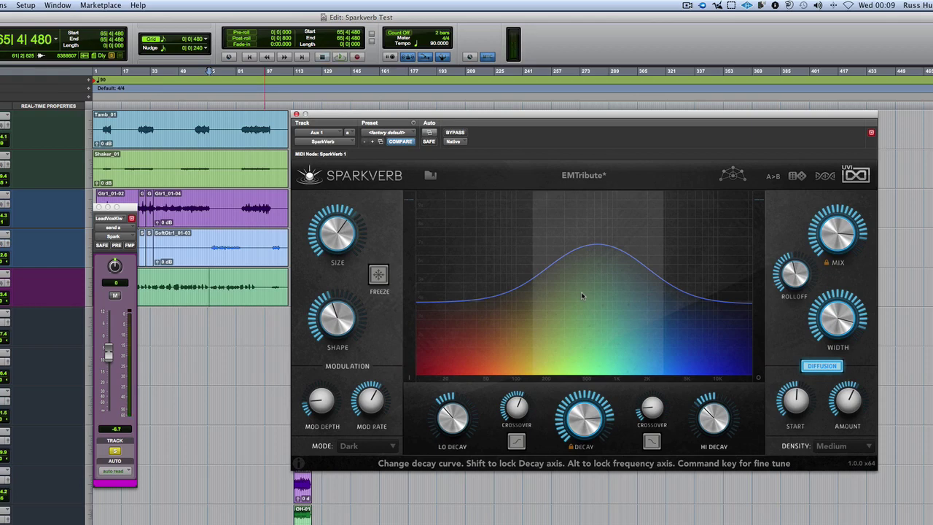
{"action": "key", "text": "space"}
Place the playback start position at 66|4|000 on the vocal track.
{"action": "key", "text": "super+bracketright"}
{"action": "key", "text": "super+bracketright"}
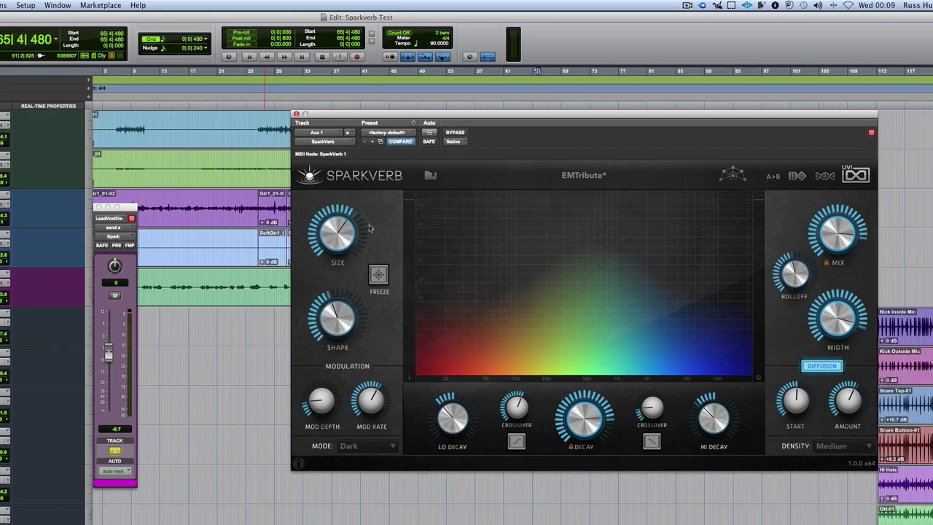
{"action": "scroll", "coordinate": [286, 235], "scroll_direction": "left", "scroll_amount": 10}
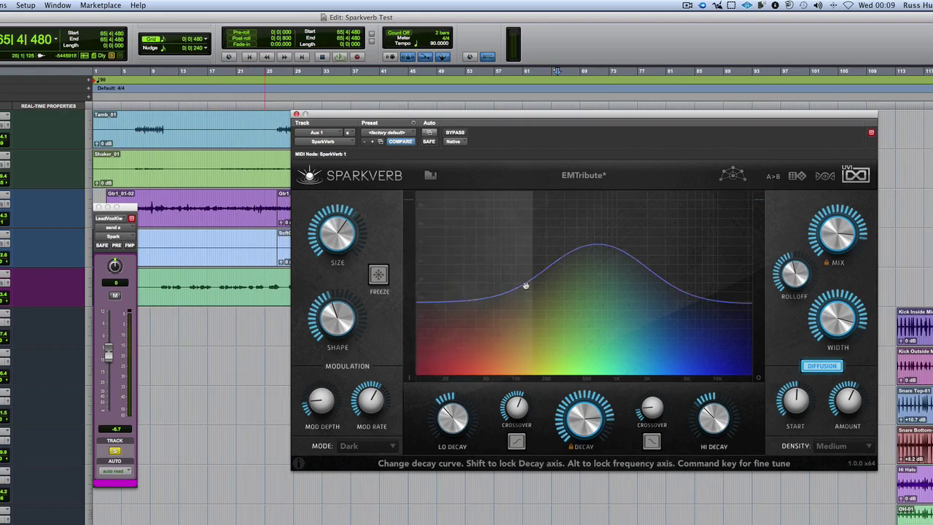
{"action": "mouse_move", "coordinate": [798, 397]}
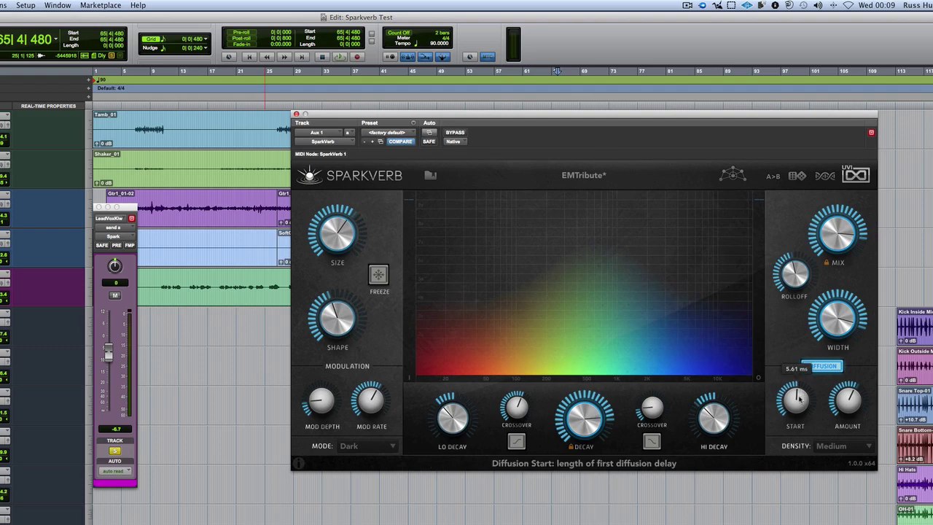
{"action": "key", "text": "super+bracketleft"}
{"action": "key", "text": "super+bracketleft"}
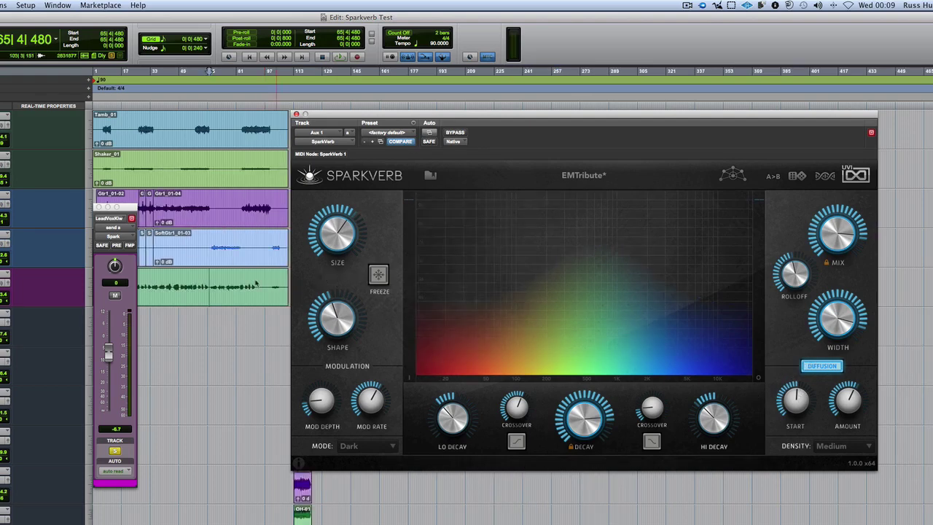
{"action": "left_click", "coordinate": [212, 284]}
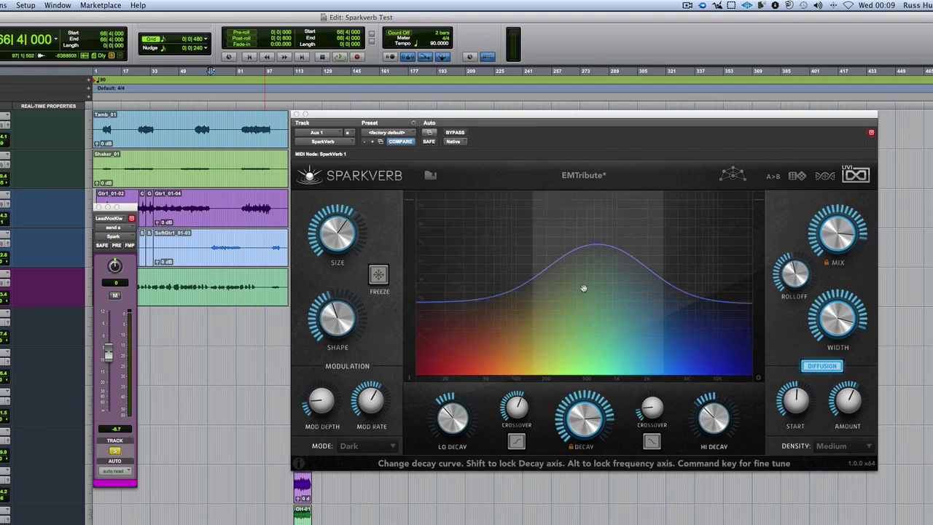
Pull the middle of the decay curve down to shorten the mid-frequency decay.
{"action": "left_click_drag", "start_coordinate": [583, 288], "coordinate": [583, 346]}
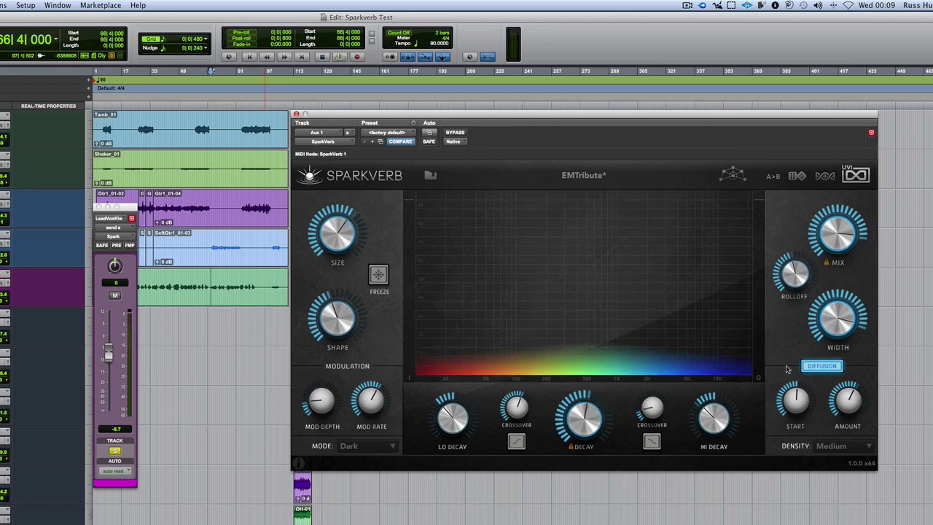
{"action": "mouse_move", "coordinate": [335, 243]}
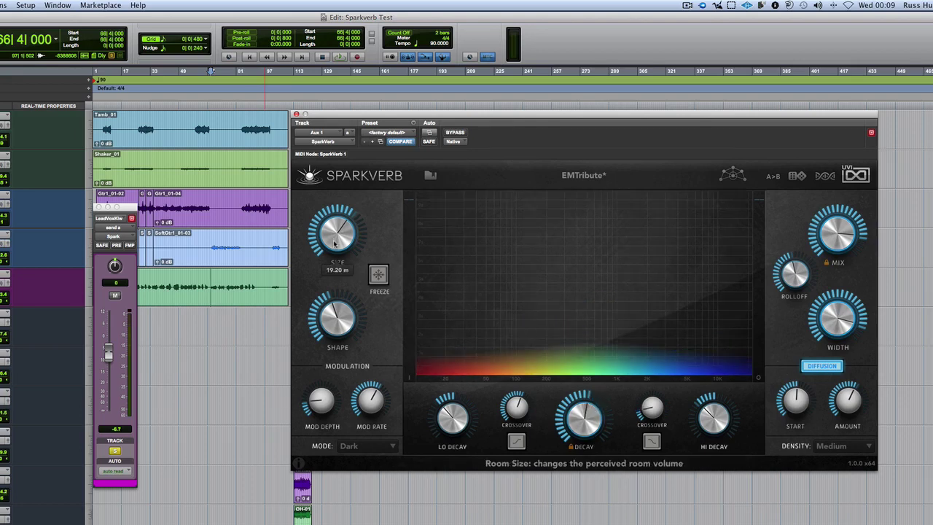
Start playback, reduce the room Size to roughly 8 m, and raise the room Shape.
{"action": "key", "text": "space"}
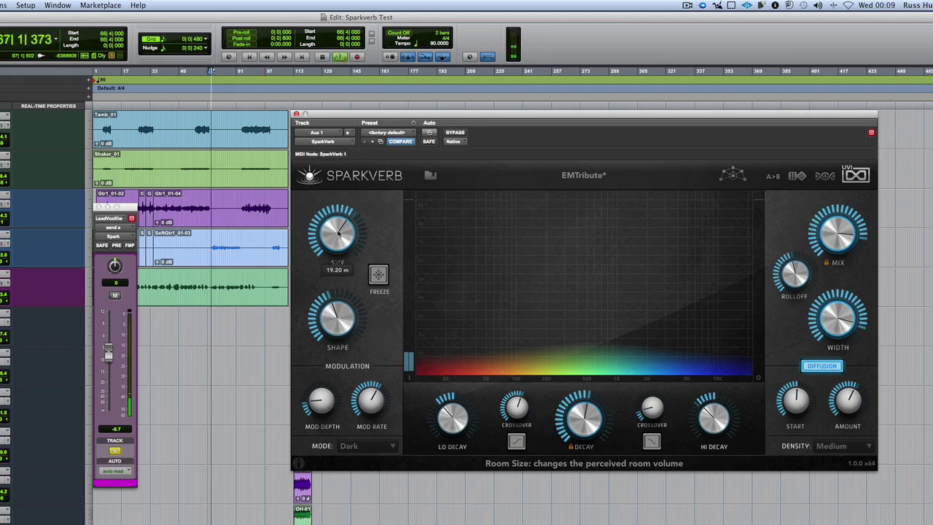
{"action": "left_click_drag", "start_coordinate": [338, 231], "coordinate": [334, 269]}
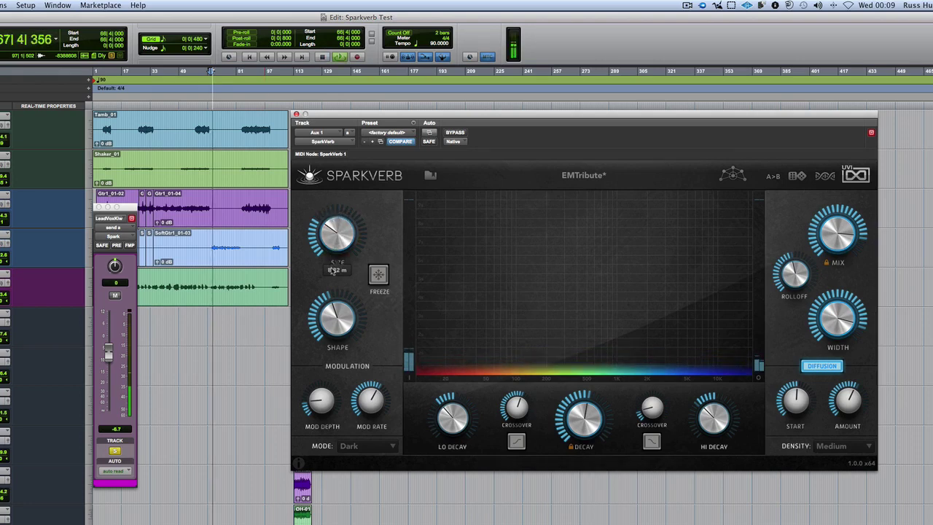
{"action": "mouse_move", "coordinate": [339, 292]}
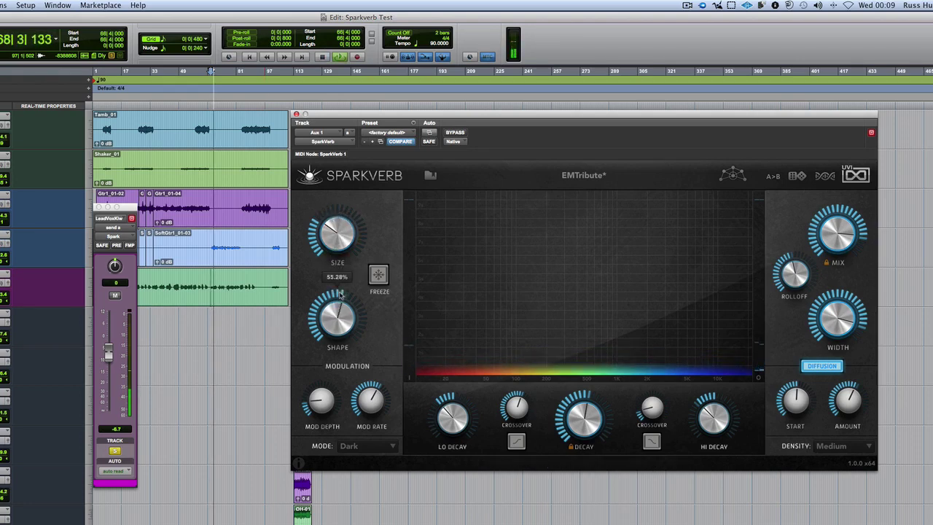
{"action": "left_click_drag", "start_coordinate": [339, 292], "coordinate": [340, 276]}
Lower the diffusion Amount to 45.01% and the diffusion Start to 3.52 ms while the session plays.
{"action": "mouse_move", "coordinate": [811, 332]}
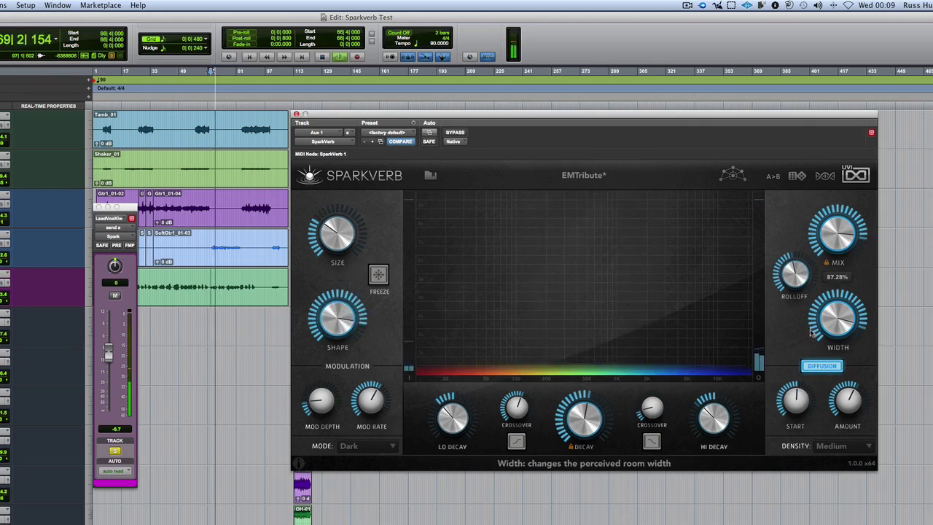
{"action": "mouse_move", "coordinate": [857, 413]}
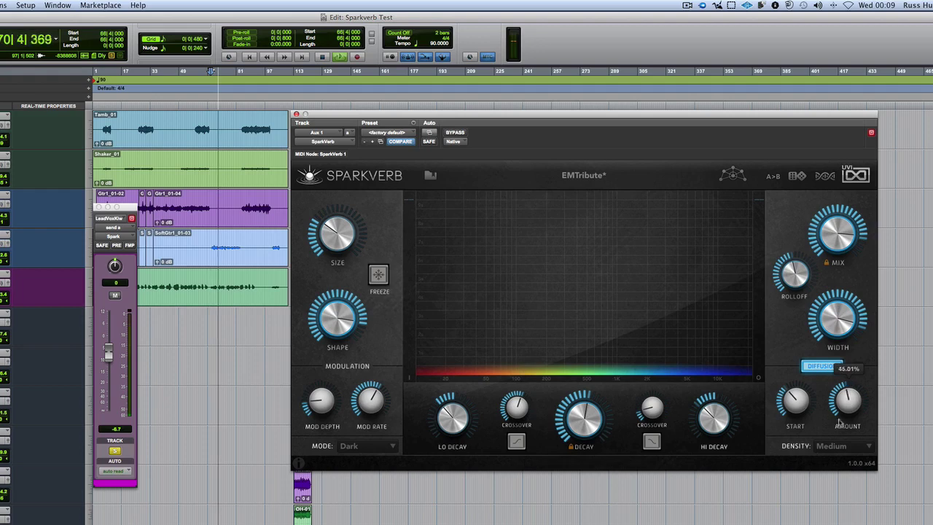
{"action": "mouse_move", "coordinate": [796, 418]}
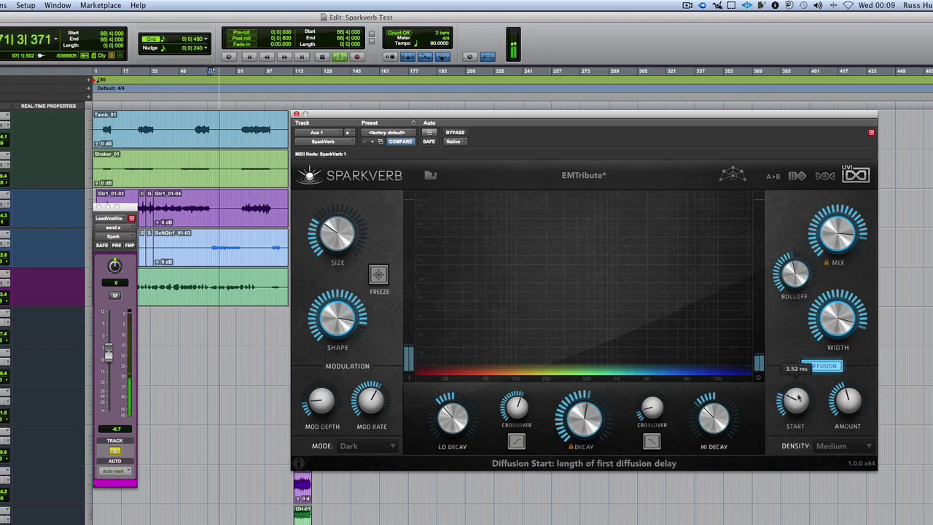
{"action": "mouse_move", "coordinate": [793, 294]}
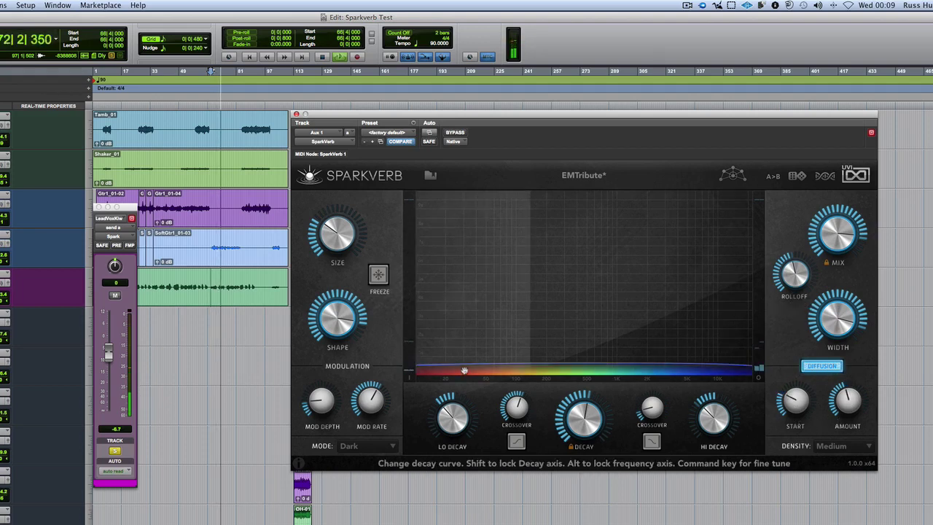
Increase the reverb's modulation depth considerably while listening to the vocal.
{"action": "mouse_move", "coordinate": [331, 373]}
{"action": "left_click_drag", "start_coordinate": [331, 373], "coordinate": [340, 324]}
{"action": "mouse_move", "coordinate": [368, 403]}
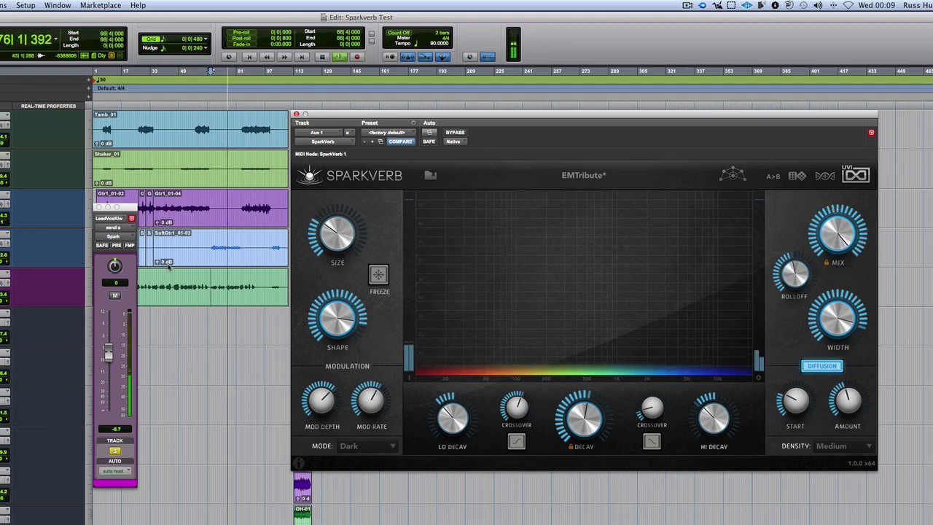
Take the vocal out of solo, play the full mix from 67|1|000, and raise the modulation depth further.
{"action": "left_click", "coordinate": [211, 246]}
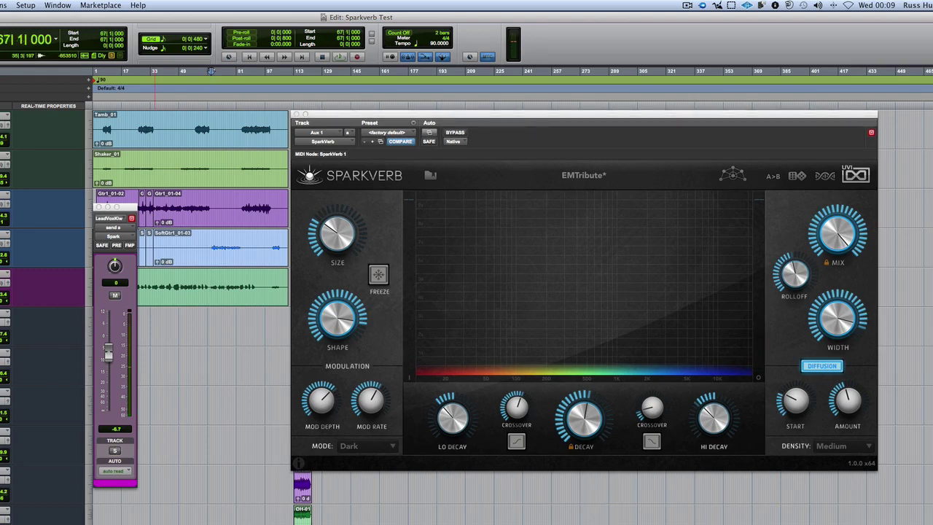
{"action": "key", "text": "space"}
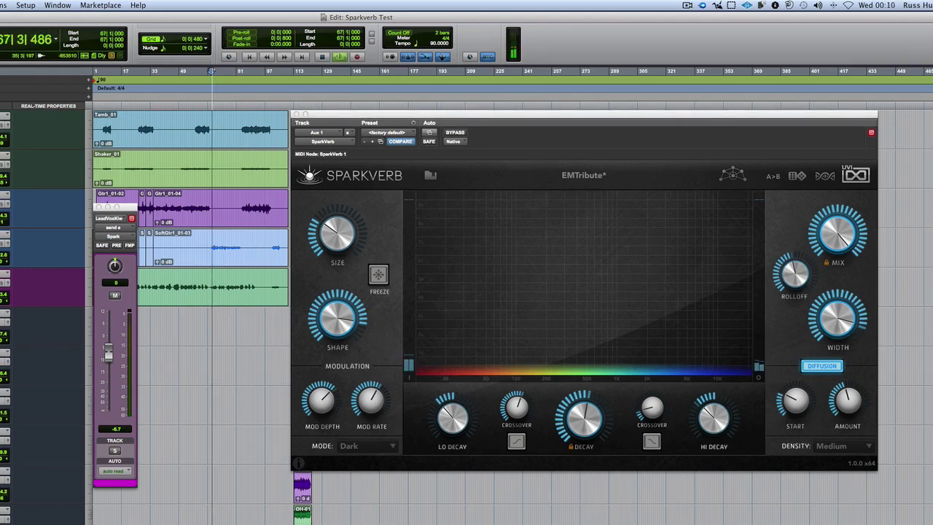
{"action": "left_click", "coordinate": [318, 398]}
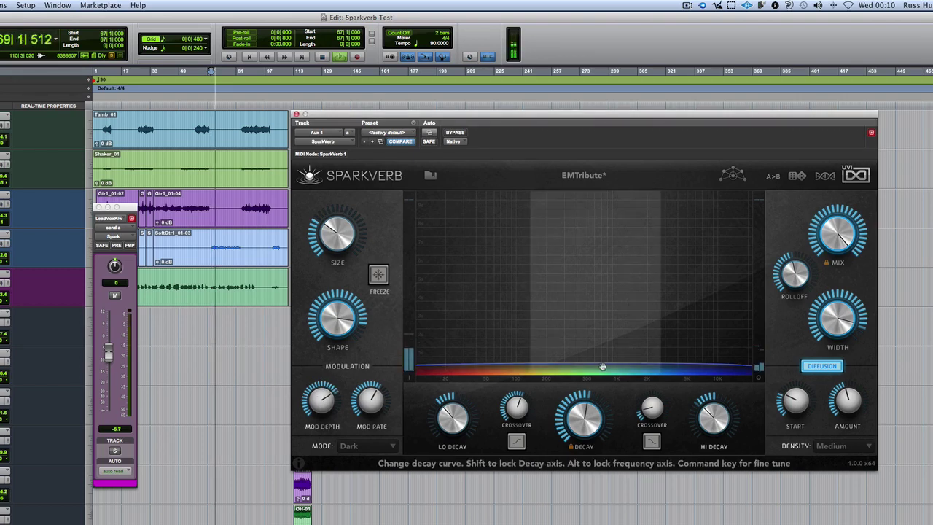
Enlarge the room Size, lengthen the high-frequency decay, and adjust the high and low crossover frequencies.
{"action": "mouse_move", "coordinate": [335, 211]}
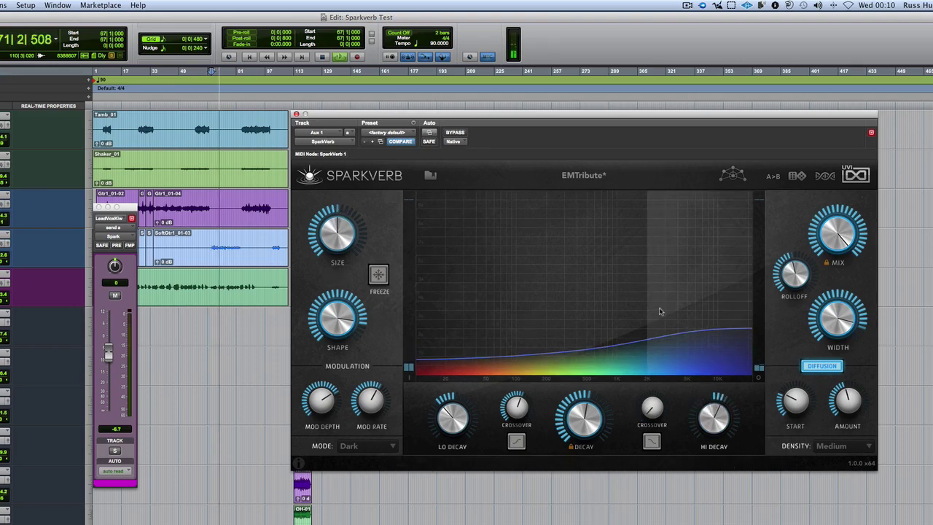
{"action": "mouse_move", "coordinate": [653, 406]}
{"action": "mouse_move", "coordinate": [654, 406]}
{"action": "left_mouse_down"}
{"action": "mouse_move", "coordinate": [678, 343]}
{"action": "mouse_move", "coordinate": [673, 333]}
{"action": "mouse_move", "coordinate": [604, 330]}
{"action": "left_mouse_up"}
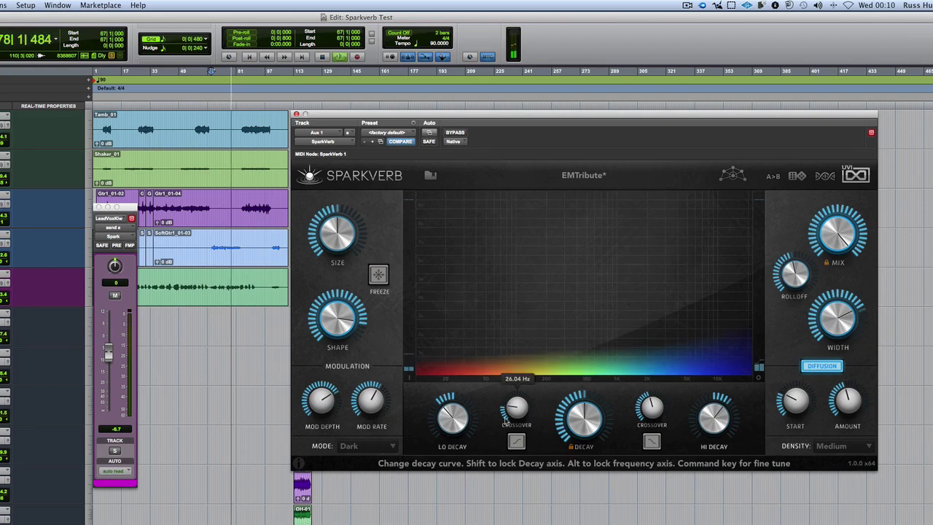
{"action": "left_click_drag", "start_coordinate": [516, 410], "coordinate": [516, 398]}
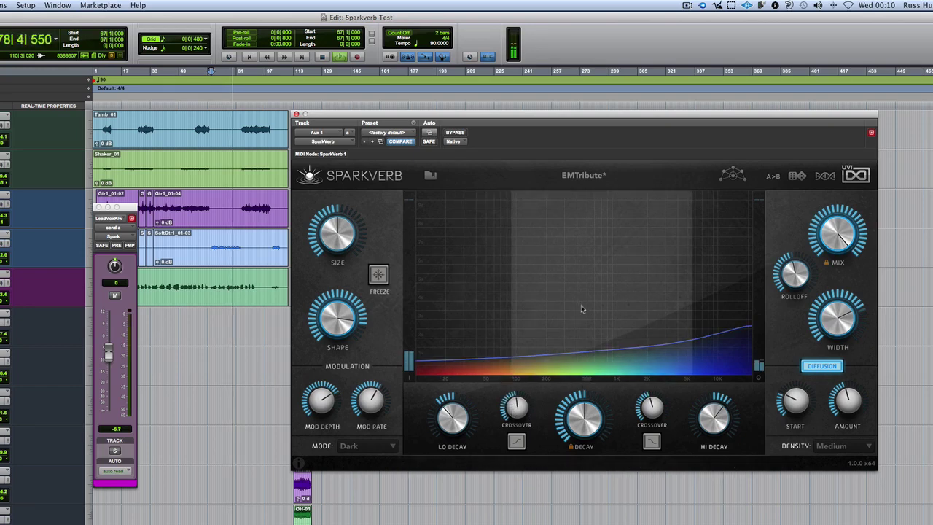
Lower the modulation depth to about 7.47 cents and raise the diffusion Amount and Start.
{"action": "mouse_move", "coordinate": [324, 421]}
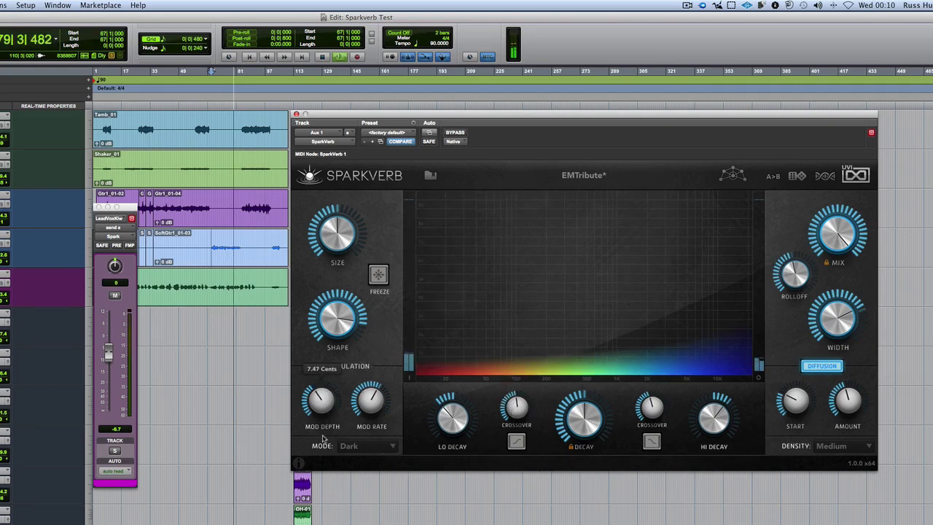
{"action": "mouse_move", "coordinate": [848, 407]}
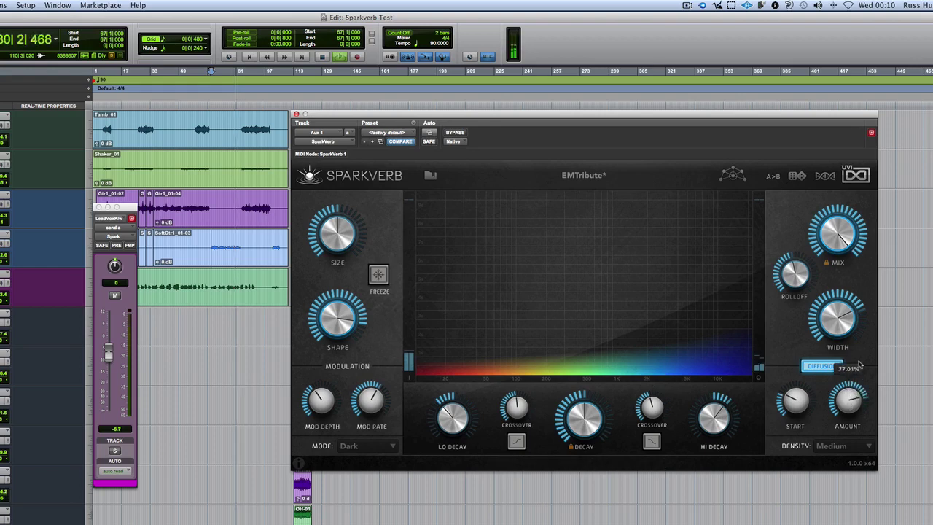
{"action": "mouse_move", "coordinate": [795, 397]}
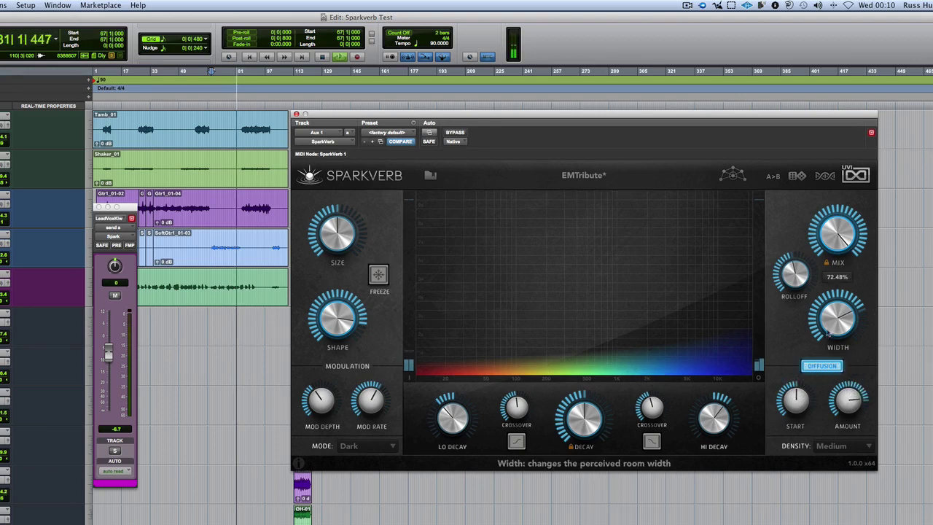
Increase the Width and Rolloff, and pull the high-frequency end and middle of the decay curve upward.
{"action": "mouse_move", "coordinate": [806, 272]}
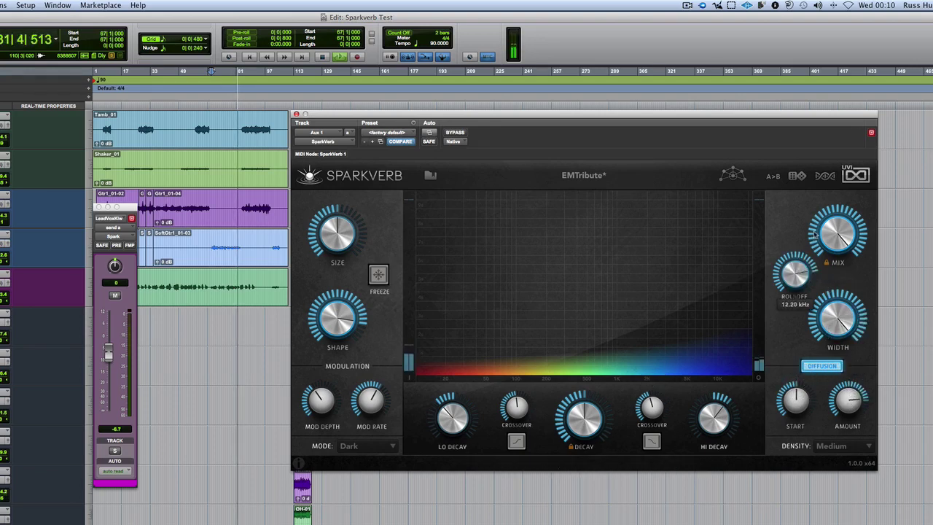
{"action": "mouse_move", "coordinate": [727, 321]}
{"action": "mouse_move", "coordinate": [726, 302]}
{"action": "left_mouse_down"}
{"action": "mouse_move", "coordinate": [718, 296]}
{"action": "mouse_move", "coordinate": [712, 306]}
{"action": "left_mouse_up"}
{"action": "left_click_drag", "start_coordinate": [619, 358], "coordinate": [614, 338]}
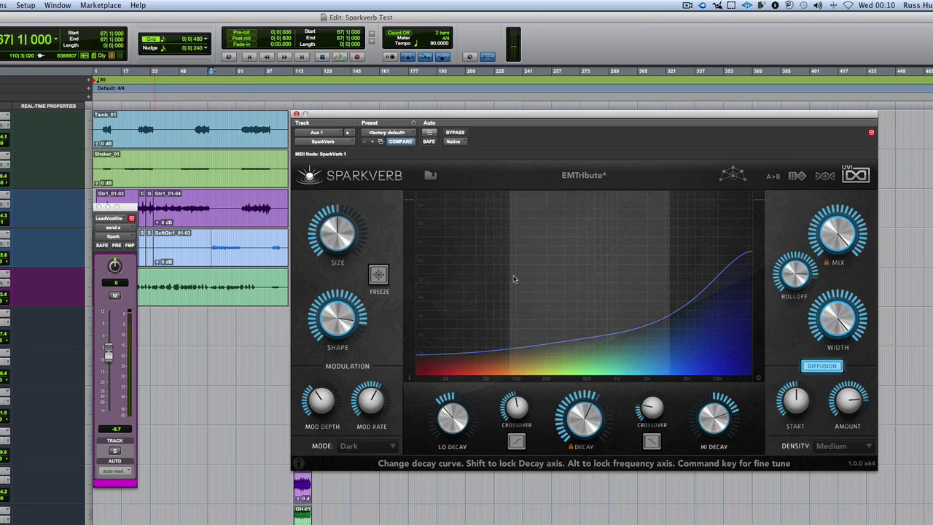
Increase the room Size and reduce the room Shape to about 56.88% while playing the session.
{"action": "mouse_move", "coordinate": [337, 232]}
{"action": "left_click_drag", "start_coordinate": [337, 232], "coordinate": [338, 225]}
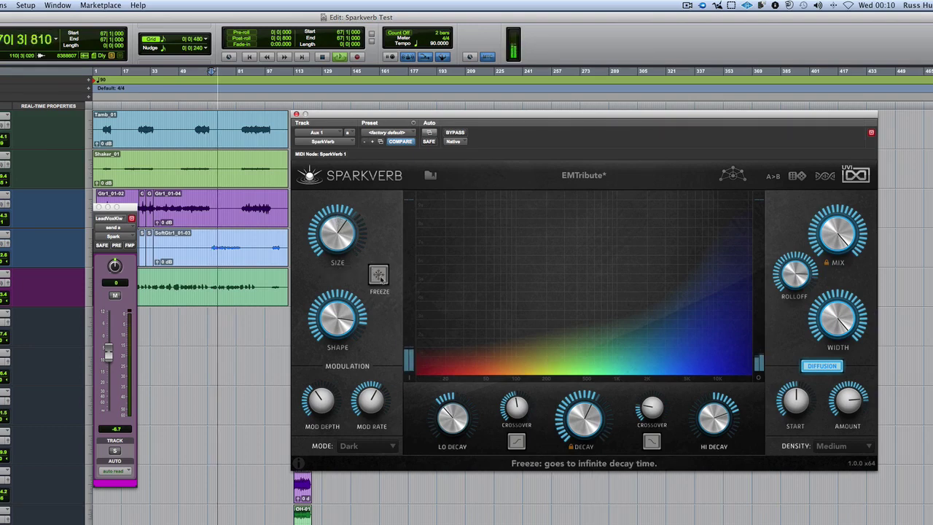
{"action": "left_click_drag", "start_coordinate": [342, 313], "coordinate": [357, 328]}
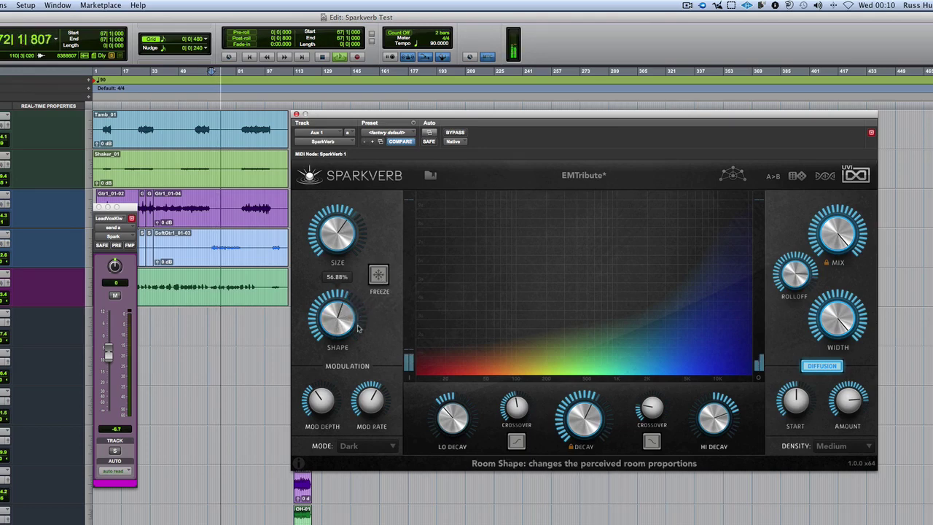
Try the infinite-decay Freeze on the playing session, stop playback, and switch Freeze off again.
{"action": "left_click", "coordinate": [378, 278]}
{"action": "key", "text": "space"}
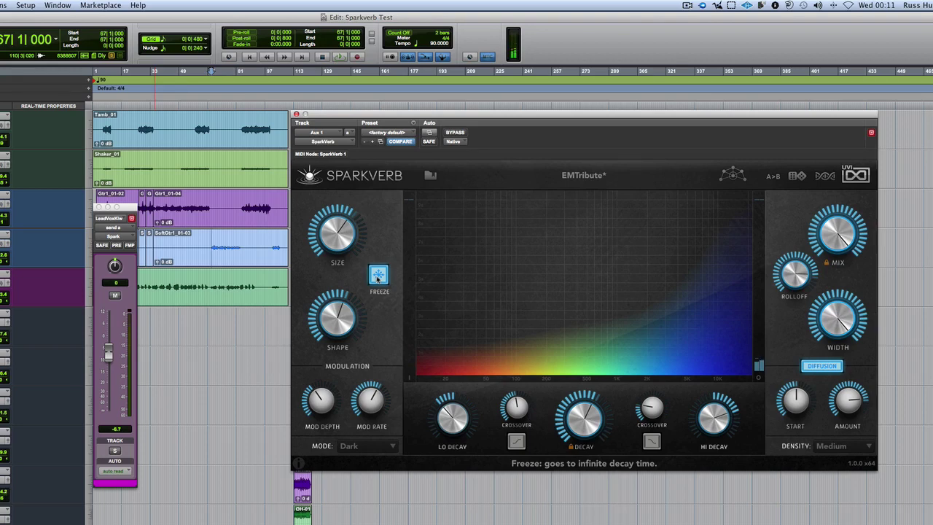
{"action": "left_click", "coordinate": [377, 278]}
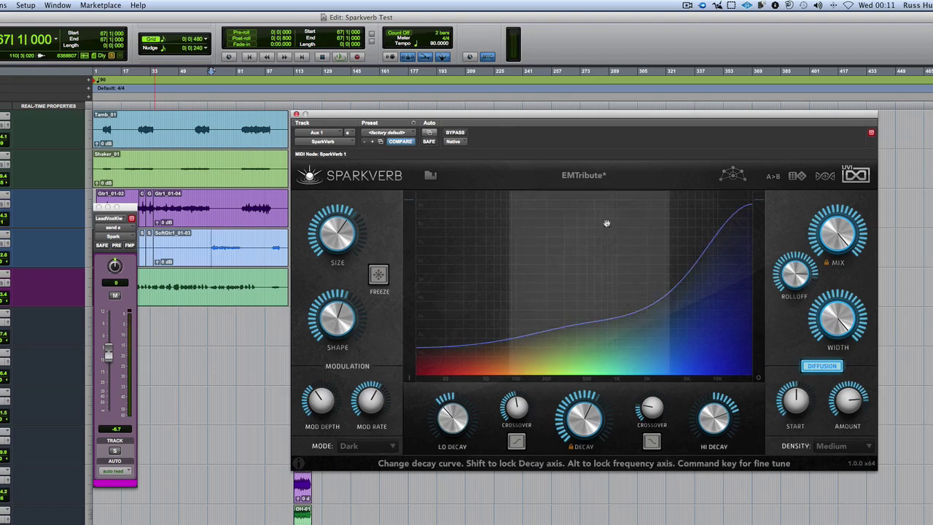
Load the Medium Plate factory preset from the Plate category.
{"action": "left_click", "coordinate": [431, 177]}
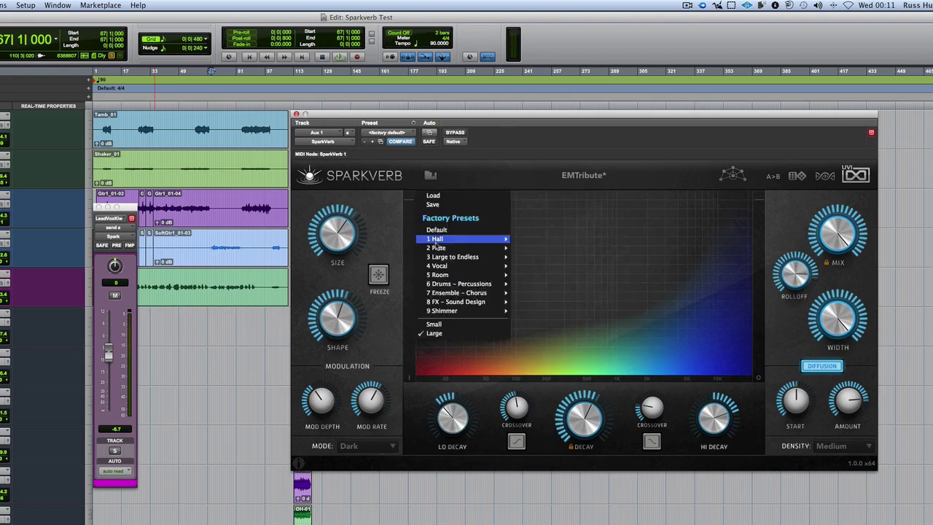
{"action": "mouse_move", "coordinate": [450, 267]}
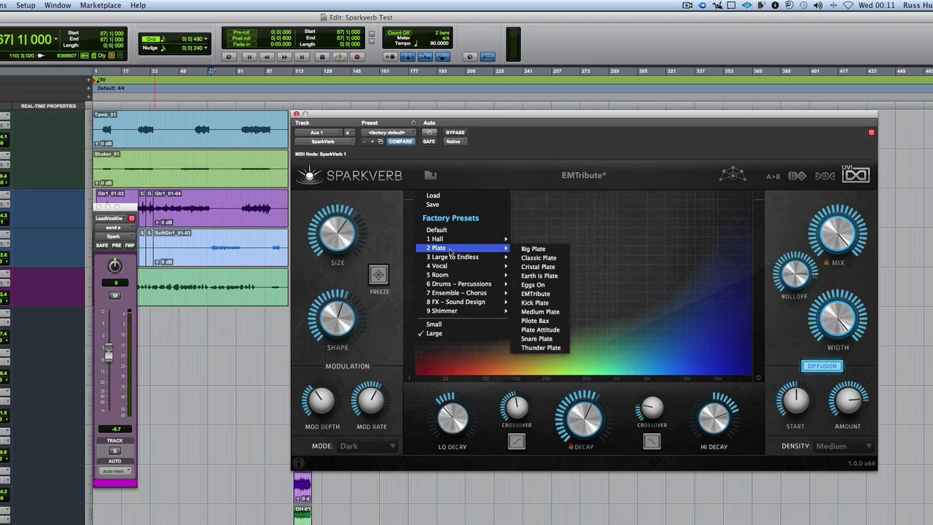
{"action": "mouse_move", "coordinate": [479, 257]}
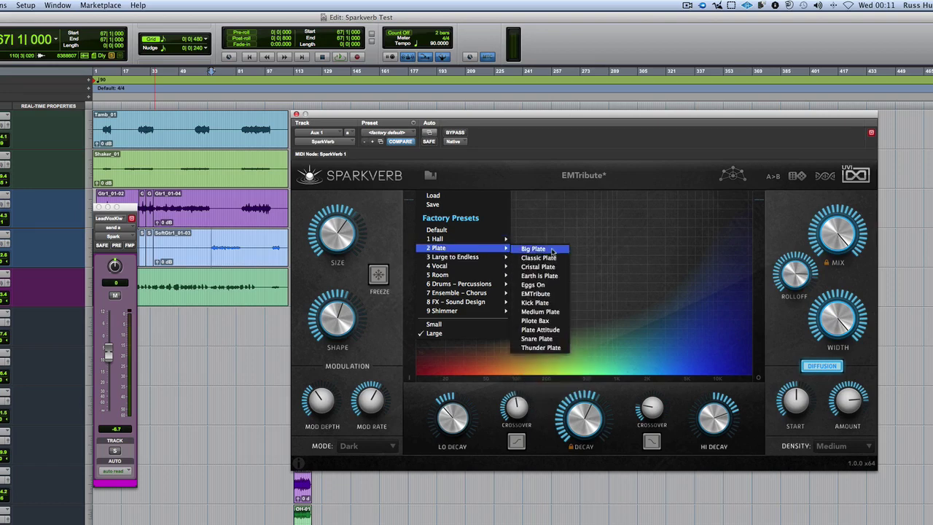
{"action": "left_click", "coordinate": [548, 312]}
Play the session and lower the lead vocal's Spark send level to -11.7 dB.
{"action": "key", "text": "space"}
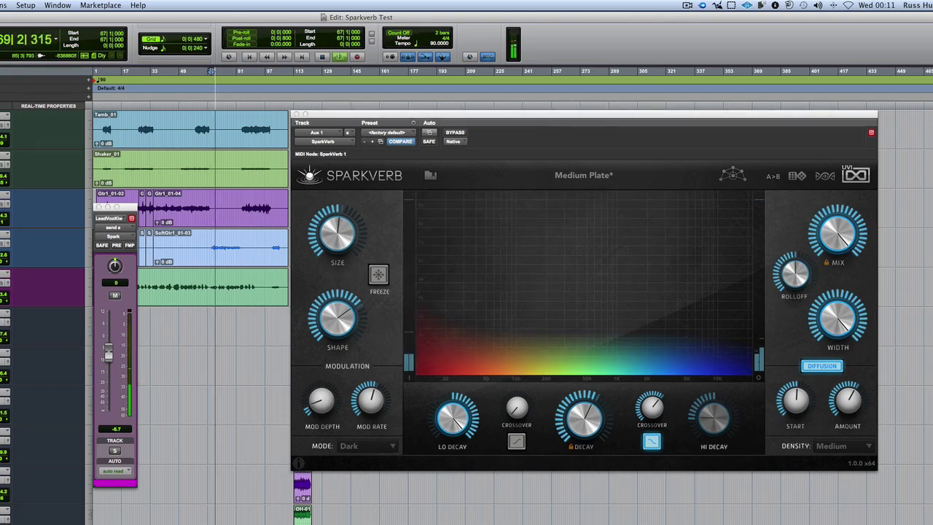
{"action": "left_click_drag", "start_coordinate": [108, 352], "coordinate": [108, 362]}
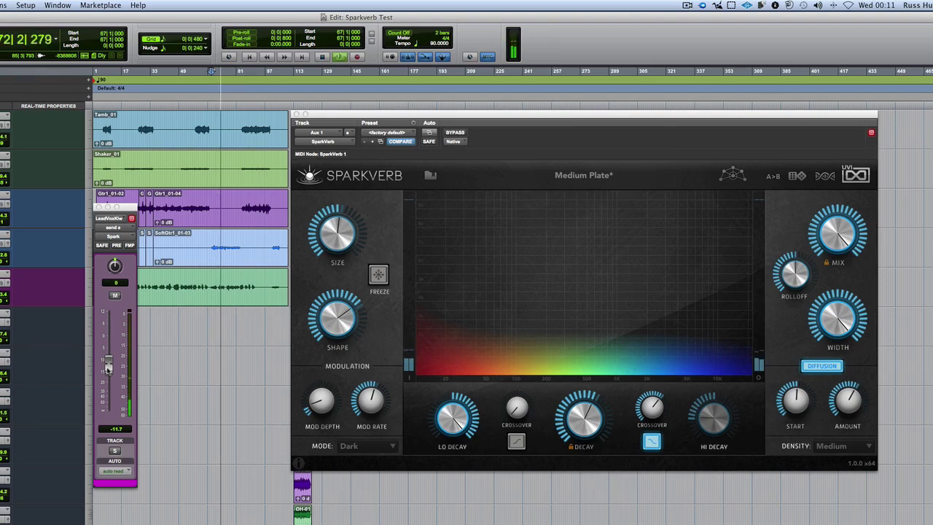
Unlock the Decay parameter and shorten the Decay to 1.82 s.
{"action": "left_click_drag", "start_coordinate": [581, 419], "coordinate": [593, 401]}
{"action": "right_click", "coordinate": [580, 431]}
{"action": "left_click", "coordinate": [532, 395]}
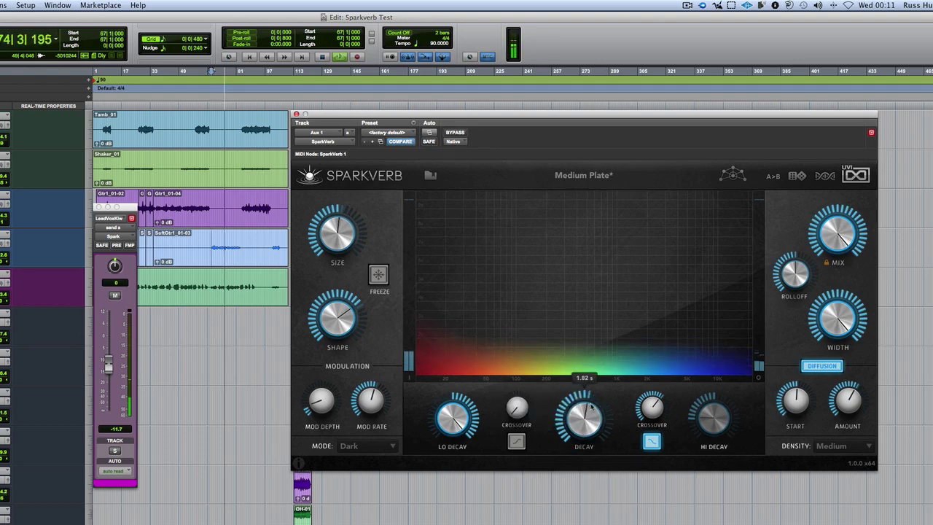
Reduce the low-frequency decay multiplier, raise the low crossover, and adjust the high crossover.
{"action": "mouse_move", "coordinate": [708, 366]}
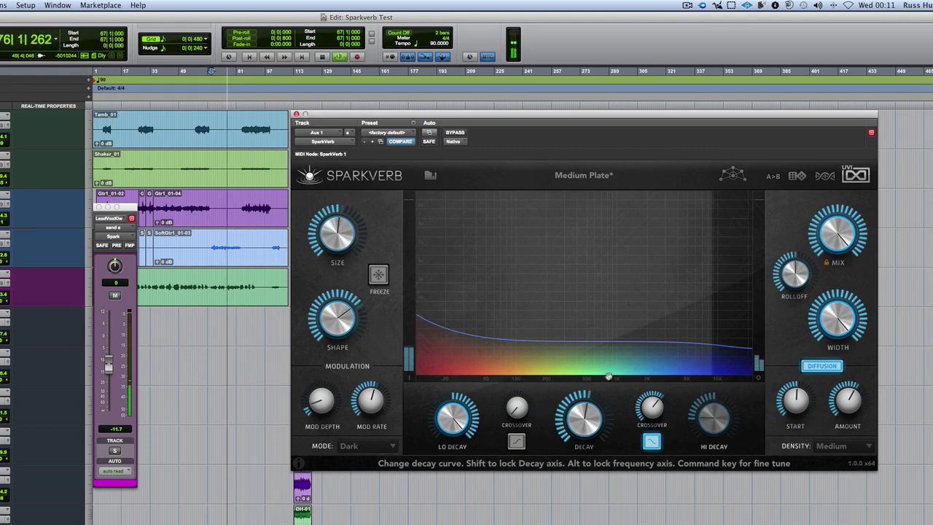
{"action": "mouse_move", "coordinate": [456, 423]}
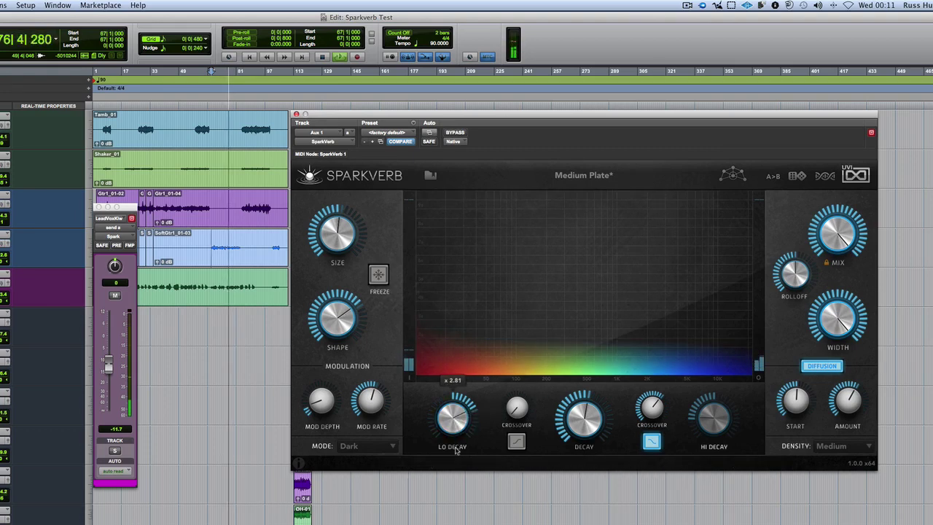
{"action": "mouse_move", "coordinate": [569, 354]}
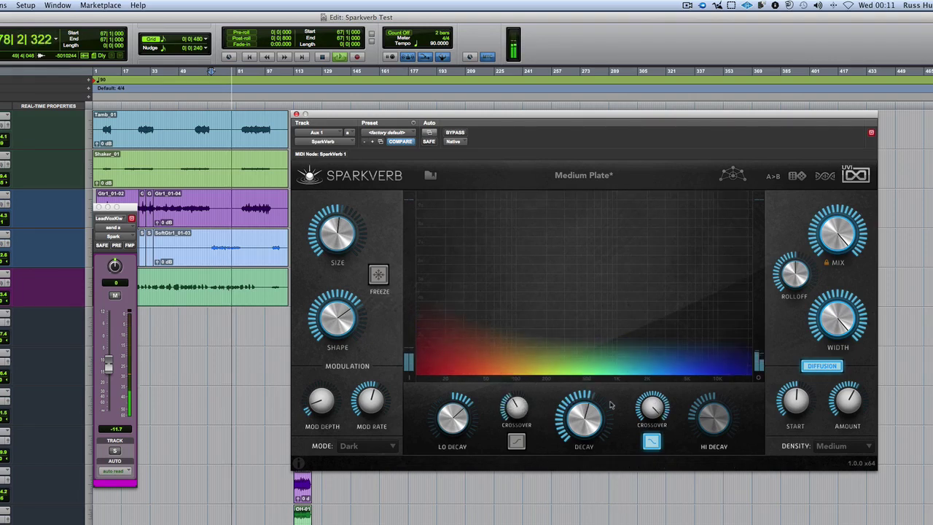
{"action": "mouse_move", "coordinate": [638, 455]}
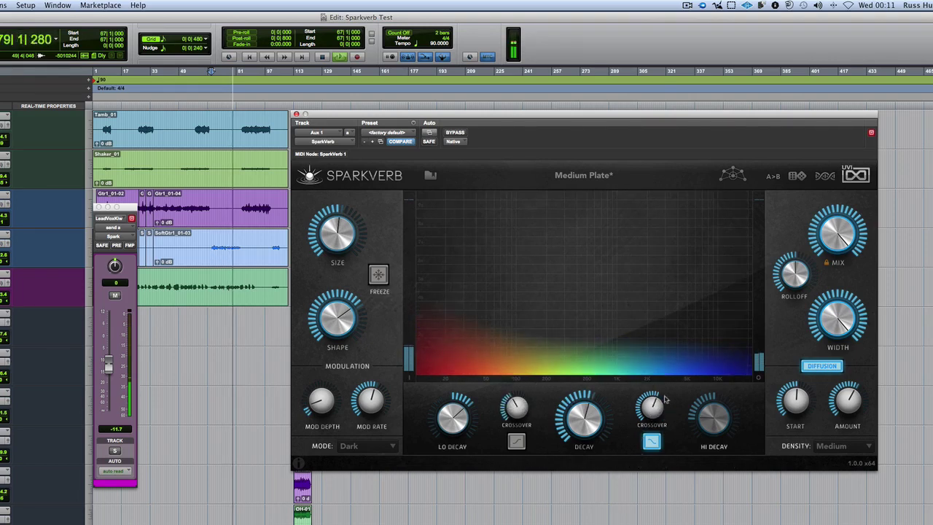
Try reshaping the high-frequency end of the decay curve, and stop playback.
{"action": "mouse_move", "coordinate": [704, 316]}
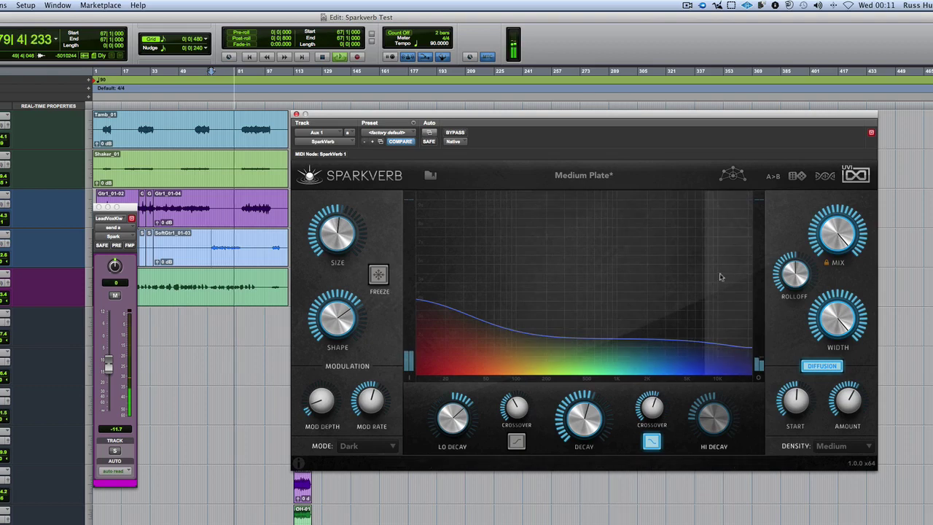
{"action": "left_click_drag", "start_coordinate": [718, 270], "coordinate": [593, 285]}
{"action": "left_click_drag", "start_coordinate": [704, 284], "coordinate": [723, 276]}
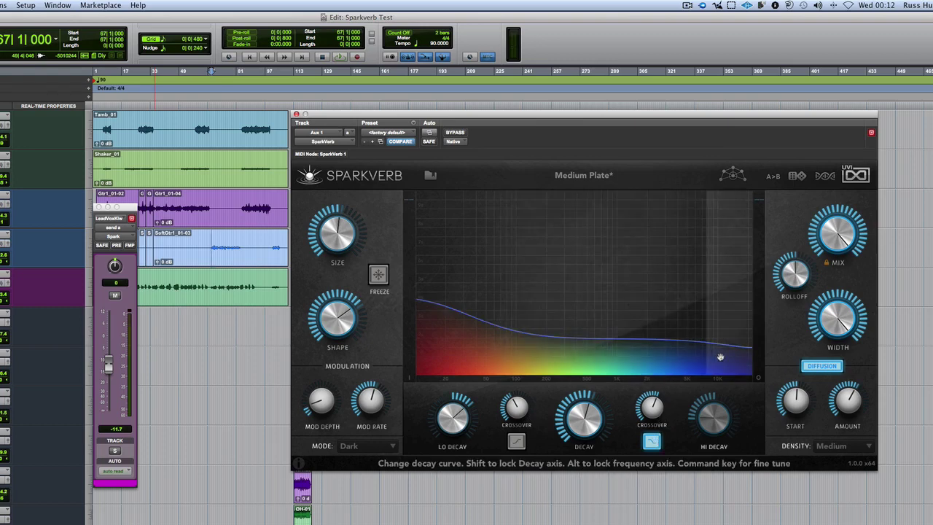
Play the session and reshape the decay curve, lifting its high-frequency and low-frequency ends above the middle.
{"action": "key", "text": "space"}
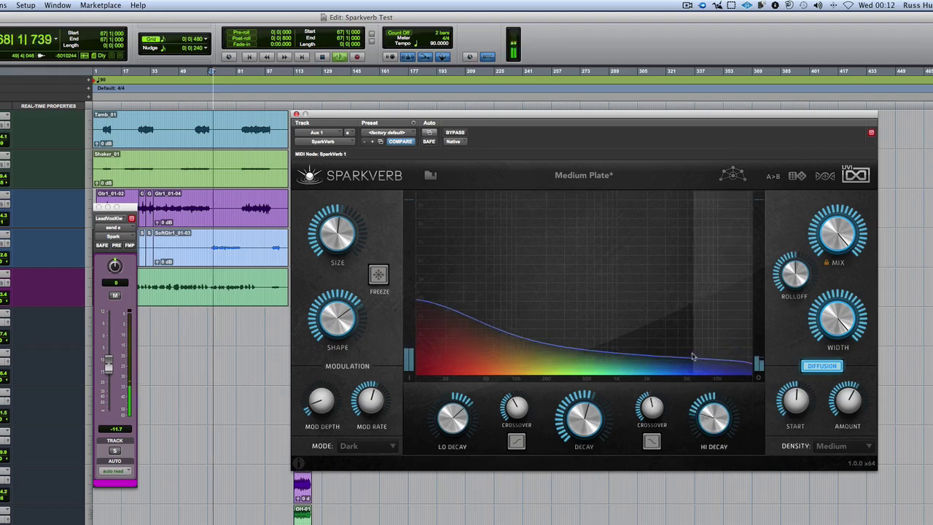
{"action": "left_click_drag", "start_coordinate": [692, 356], "coordinate": [603, 359]}
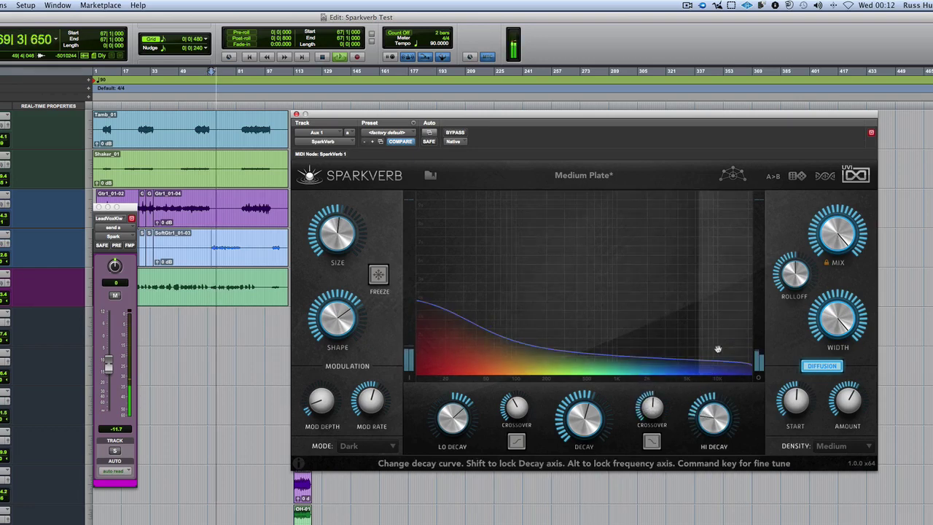
{"action": "left_click_drag", "start_coordinate": [717, 349], "coordinate": [664, 271]}
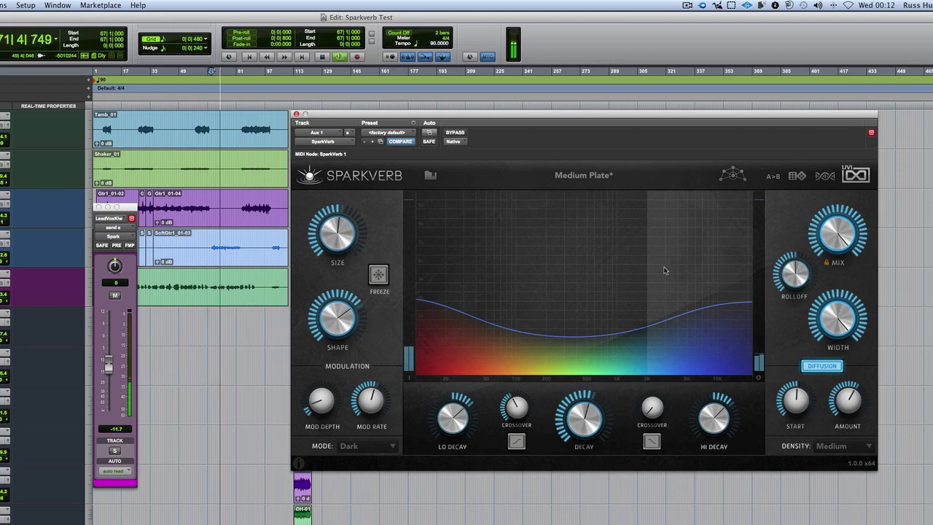
{"action": "mouse_move", "coordinate": [652, 404]}
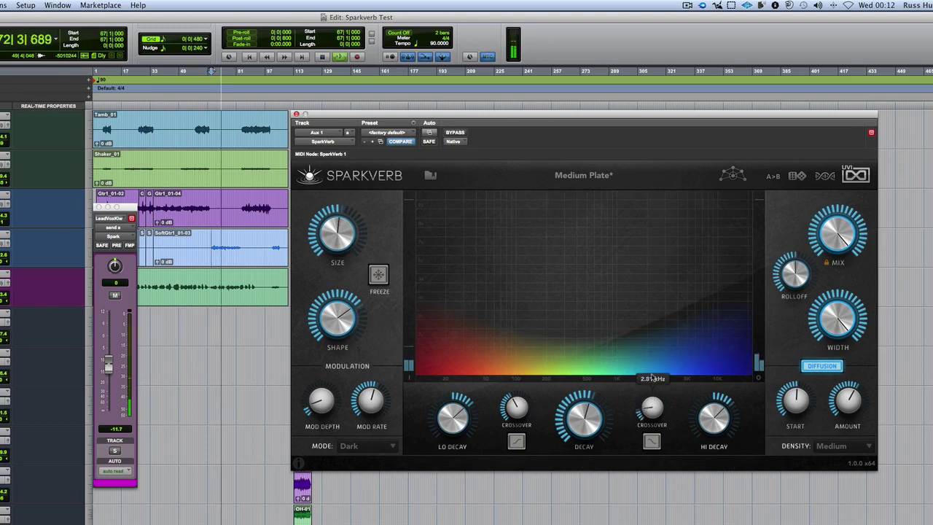
{"action": "mouse_move", "coordinate": [638, 337]}
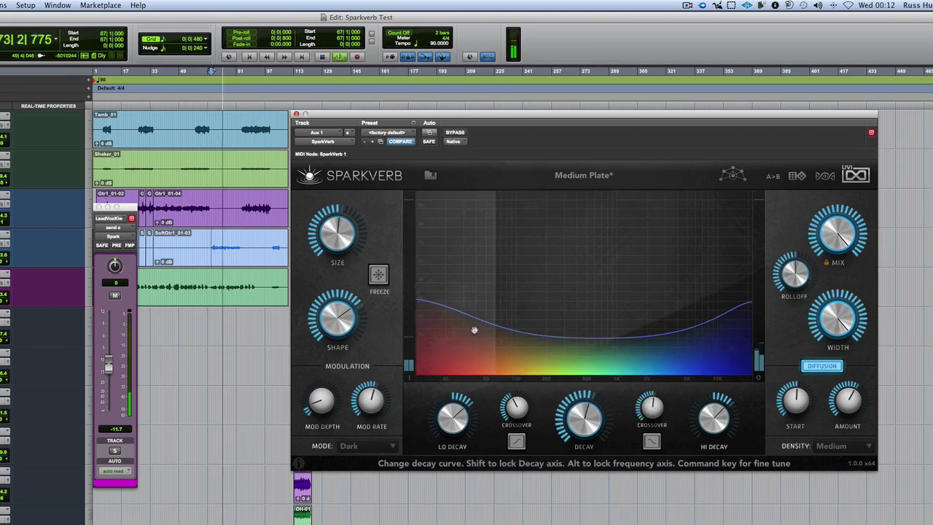
{"action": "left_click_drag", "start_coordinate": [475, 329], "coordinate": [507, 298]}
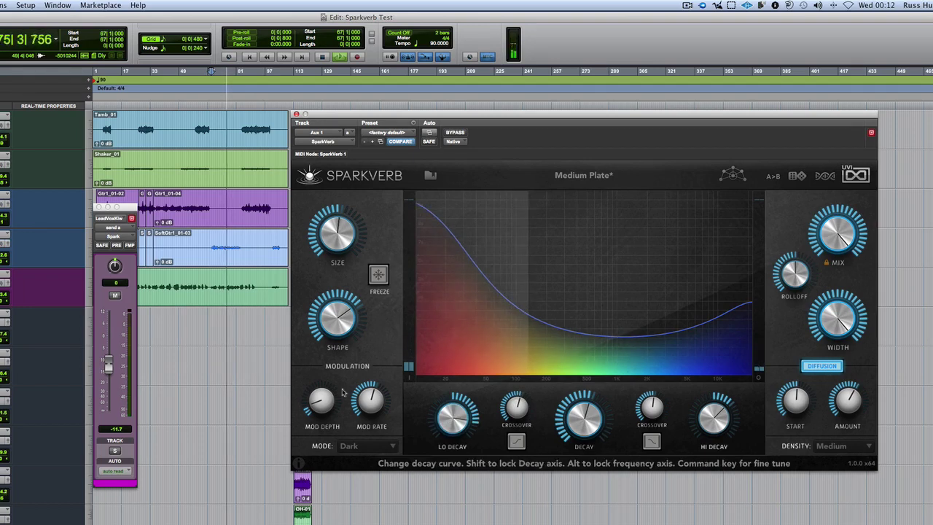
Increase the modulation depth while the session plays, and stop playback.
{"action": "mouse_move", "coordinate": [317, 387]}
{"action": "left_click_drag", "start_coordinate": [317, 386], "coordinate": [345, 330]}
{"action": "mouse_move", "coordinate": [369, 396]}
{"action": "key", "text": "space"}
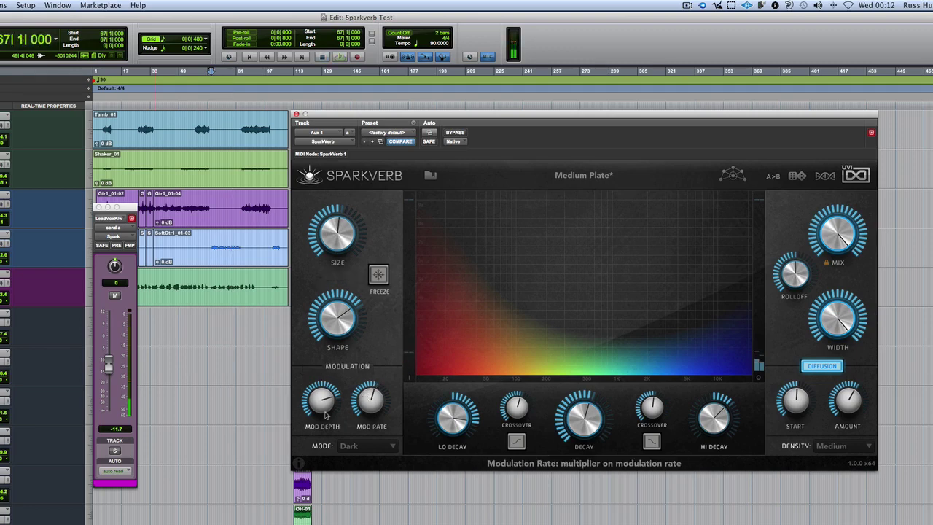
{"action": "mouse_move", "coordinate": [325, 415]}
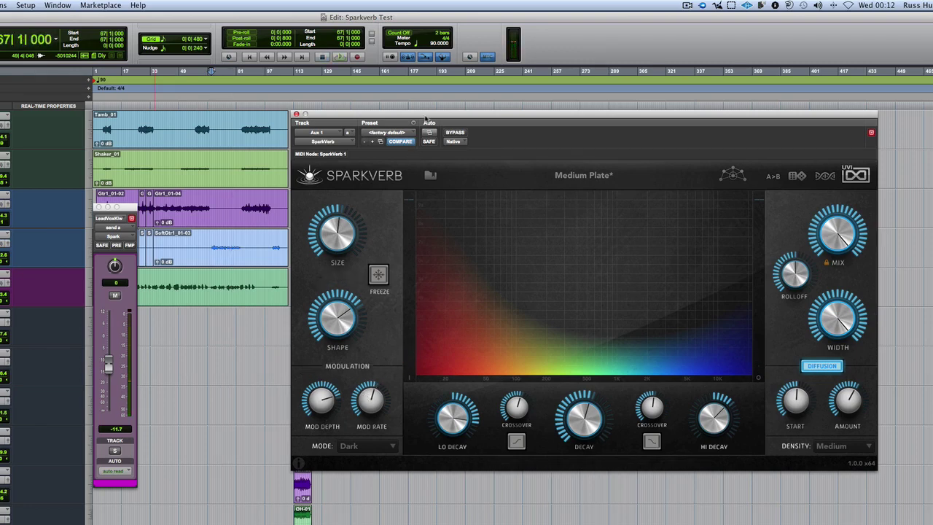
Play the drum section from bar 113 and set the Snare Top track's Spark send level to -6.7 dB.
{"action": "left_click_drag", "start_coordinate": [427, 117], "coordinate": [459, 121]}
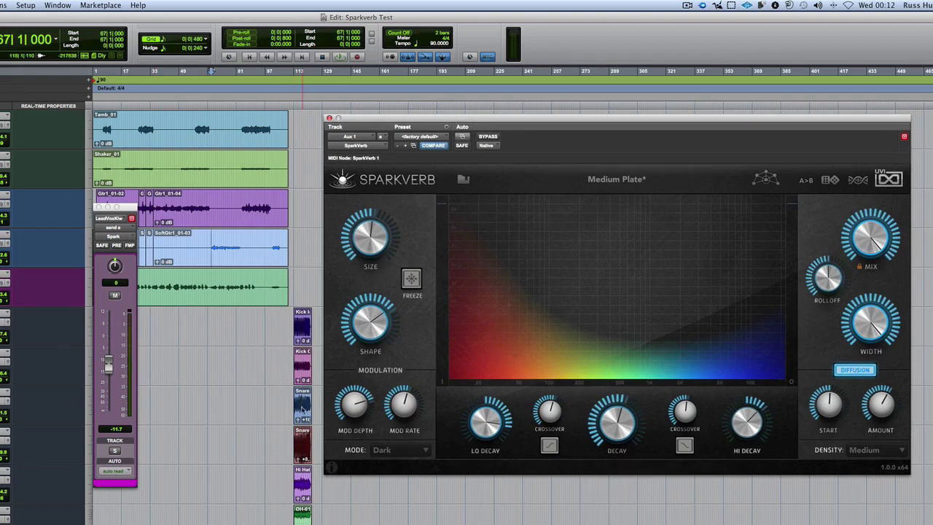
{"action": "left_click", "coordinate": [302, 410]}
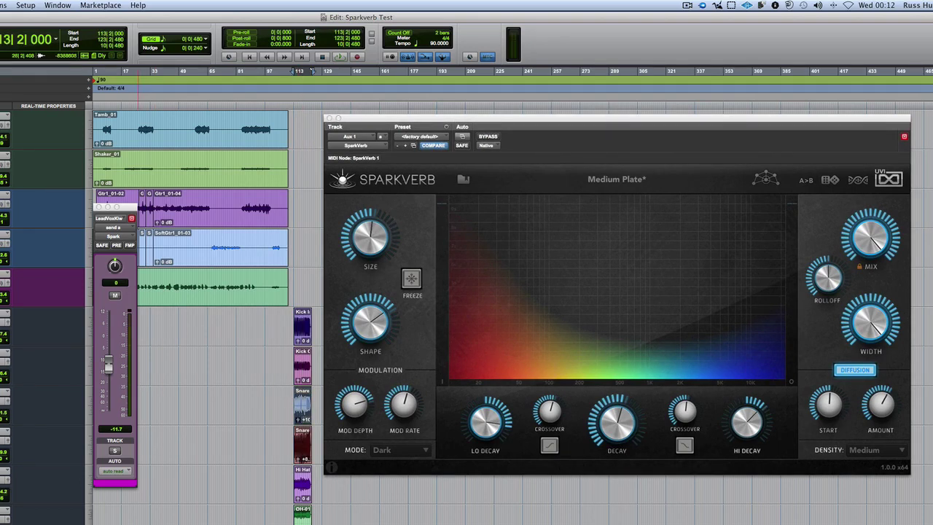
{"action": "key", "text": "space"}
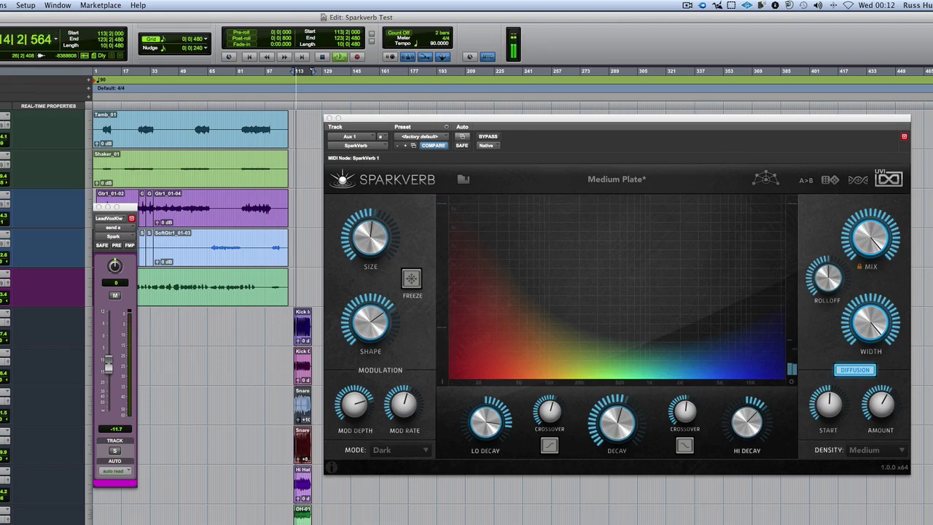
{"action": "left_click_drag", "start_coordinate": [108, 367], "coordinate": [107, 355]}
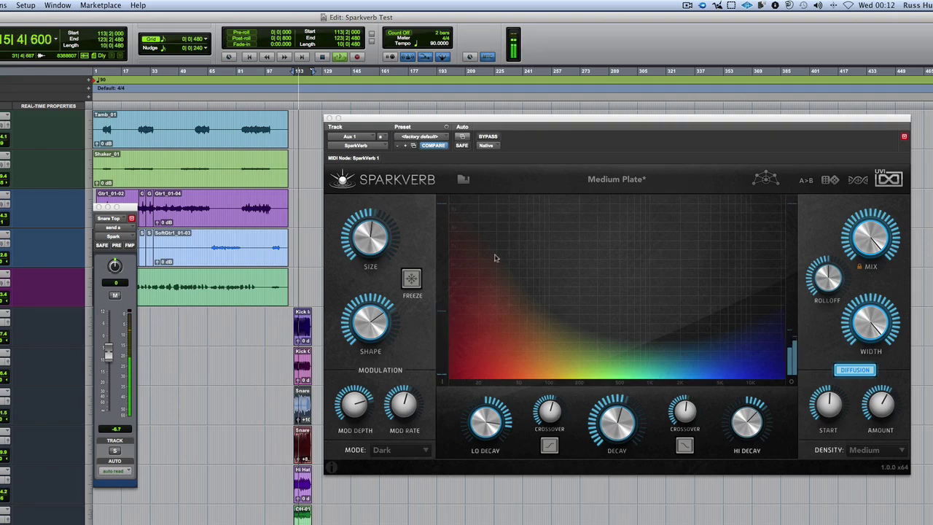
Load the Drum Room factory preset from the Room category and increase the room size to about 9.12 m.
{"action": "left_click", "coordinate": [463, 181]}
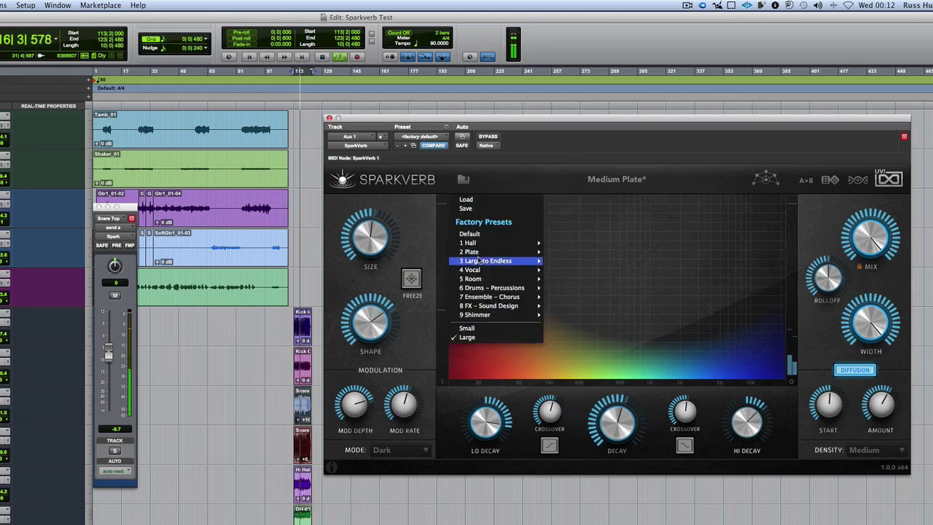
{"action": "mouse_move", "coordinate": [499, 281]}
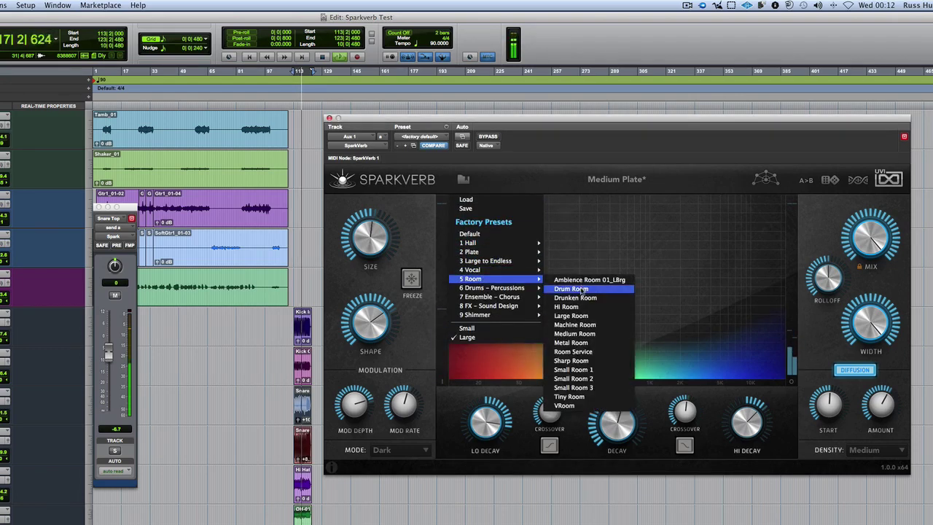
{"action": "left_click", "coordinate": [572, 289]}
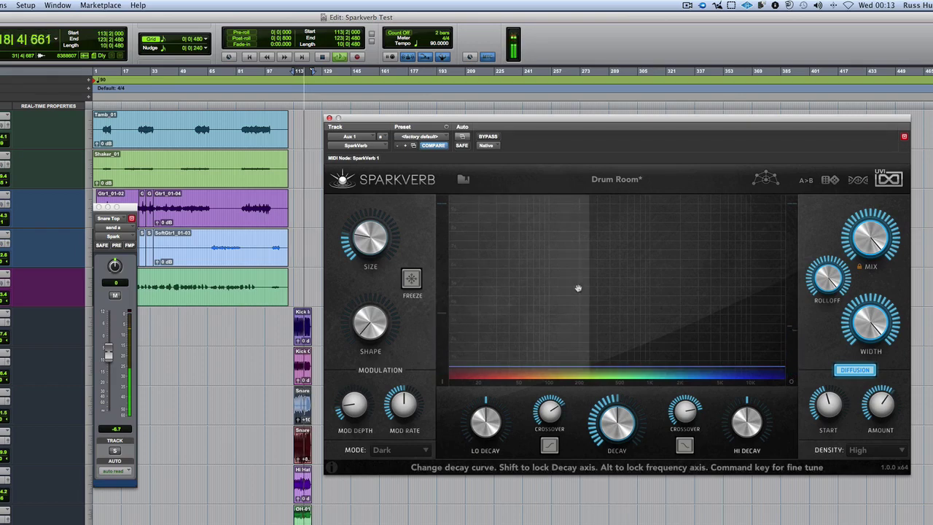
{"action": "mouse_move", "coordinate": [378, 233]}
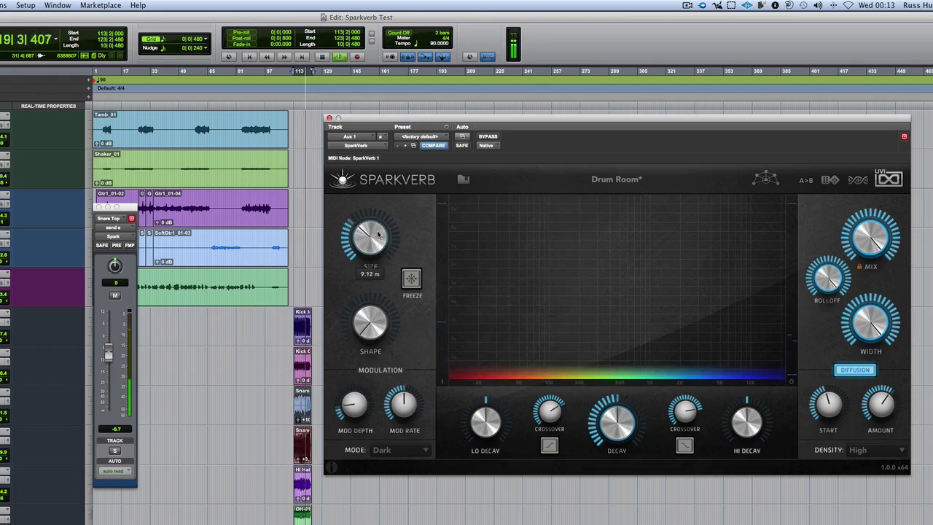
Raise the low-frequency and high-frequency ends of the Drum Room preset's decay curve.
{"action": "mouse_move", "coordinate": [616, 421]}
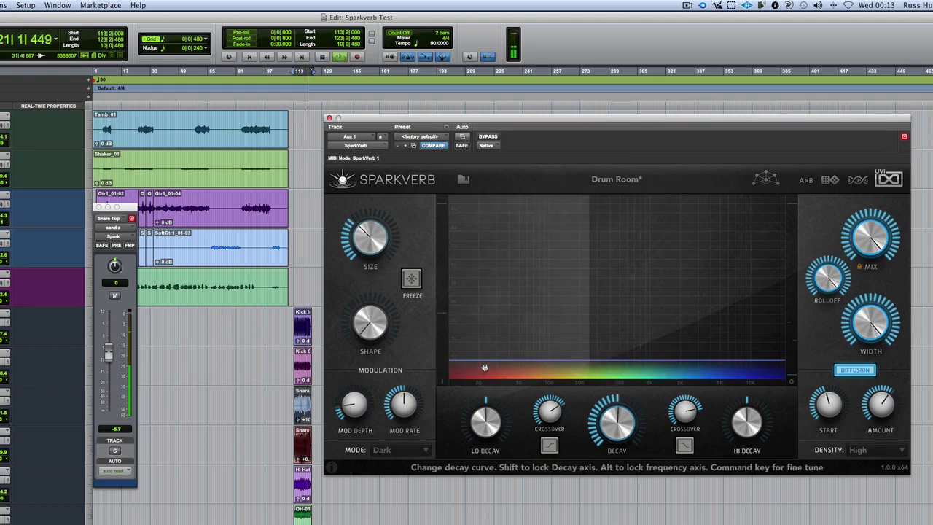
{"action": "mouse_move", "coordinate": [483, 368]}
{"action": "left_mouse_down"}
{"action": "mouse_move", "coordinate": [492, 323]}
{"action": "mouse_move", "coordinate": [491, 350]}
{"action": "left_mouse_up"}
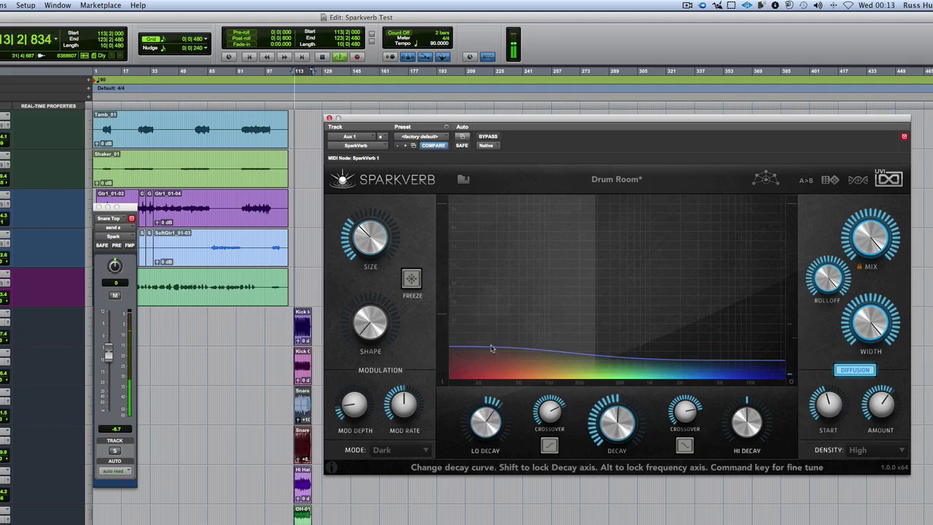
{"action": "left_click_drag", "start_coordinate": [731, 360], "coordinate": [708, 321]}
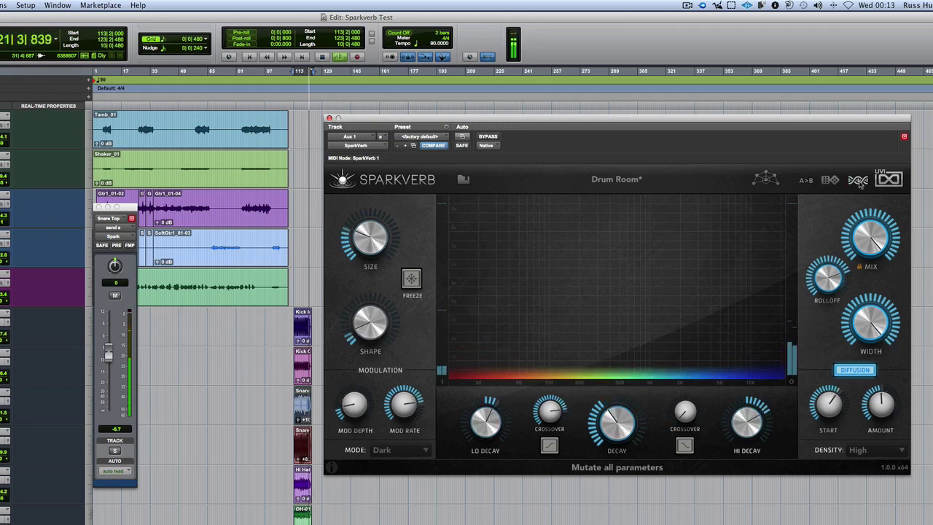
Bring up the overhead (OH) track's Spark send during drum playback and set its level to -7.8 dB.
{"action": "key", "text": "space"}
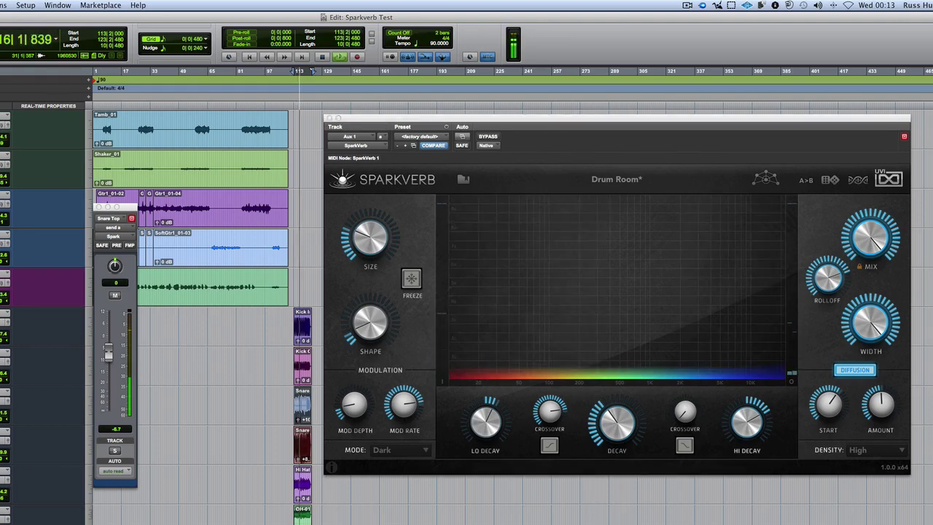
{"action": "left_click", "coordinate": [240, 406]}
{"action": "left_click_drag", "start_coordinate": [107, 419], "coordinate": [108, 365]}
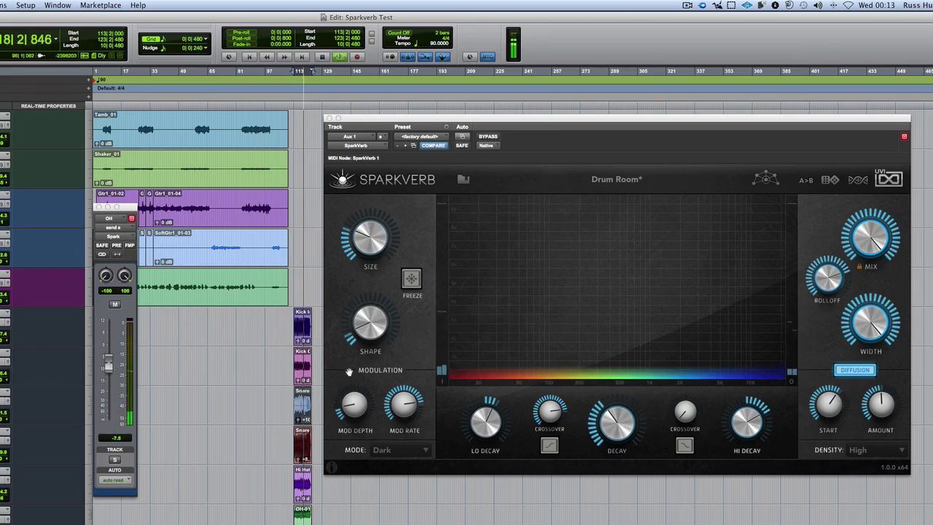
Reduce the high-frequency decay multiplier and the rolloff, and stop playback.
{"action": "left_click", "coordinate": [736, 436]}
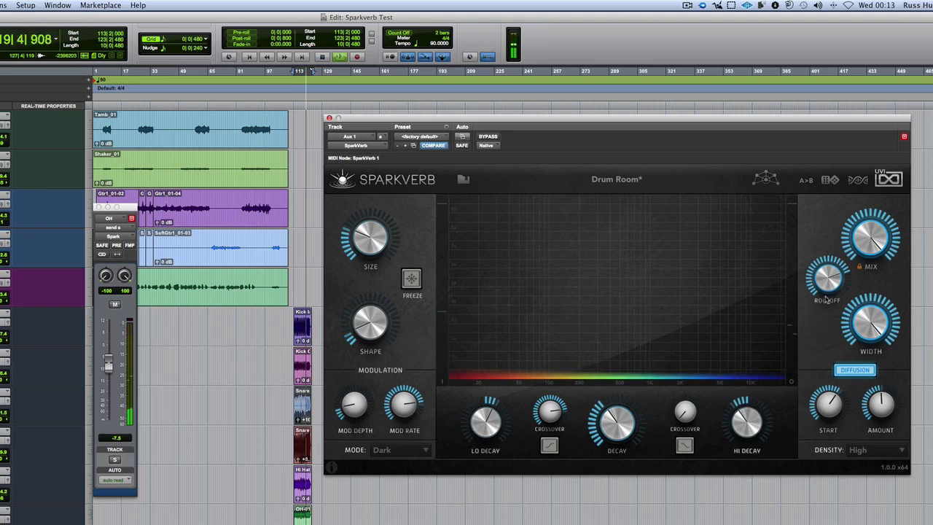
{"action": "key", "text": "space"}
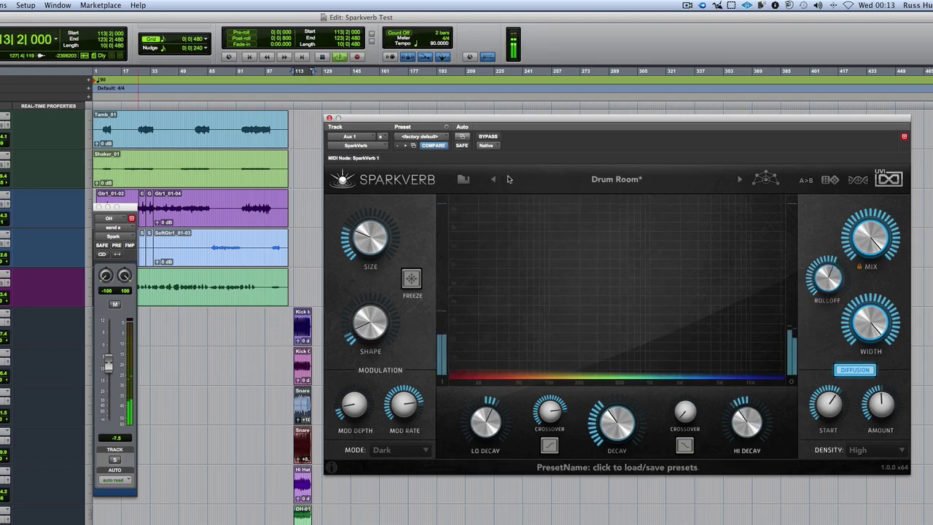
{"action": "left_click", "coordinate": [463, 179]}
{"action": "left_click", "coordinate": [736, 154]}
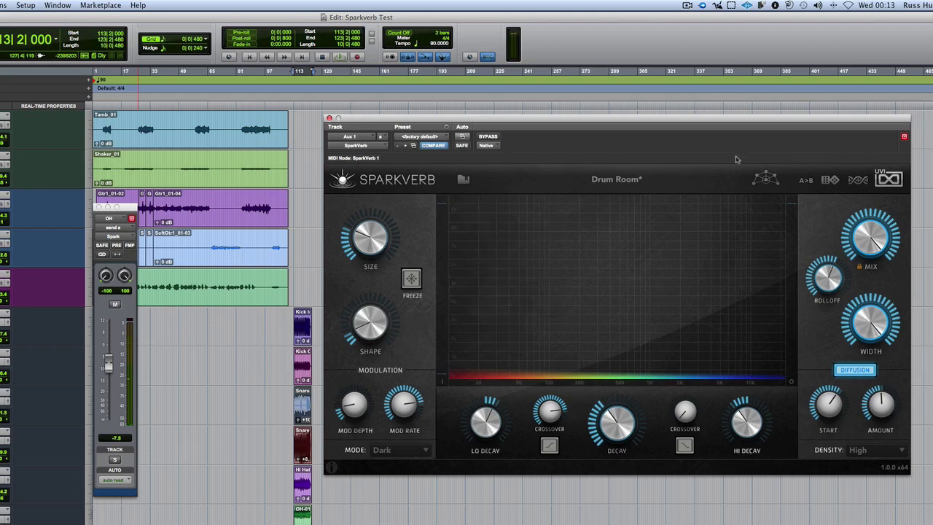
Open the Preset Voyager and pick the Drums Phil C point from the Drums - Percussions category.
{"action": "left_click", "coordinate": [765, 178]}
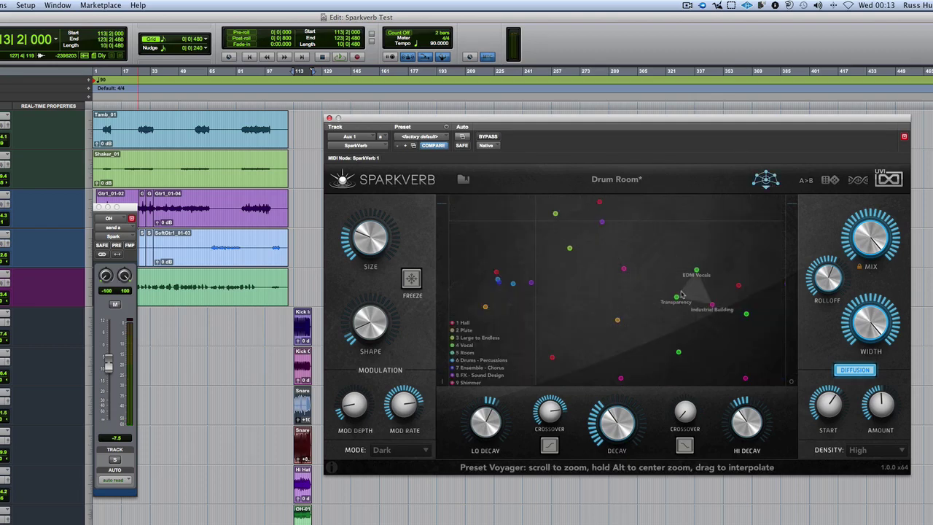
{"action": "left_click", "coordinate": [466, 365]}
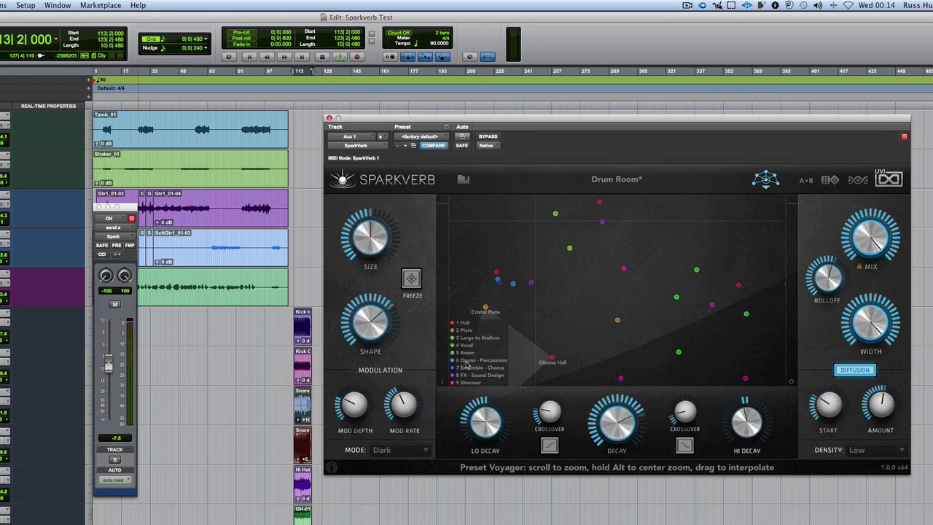
{"action": "left_click", "coordinate": [515, 286]}
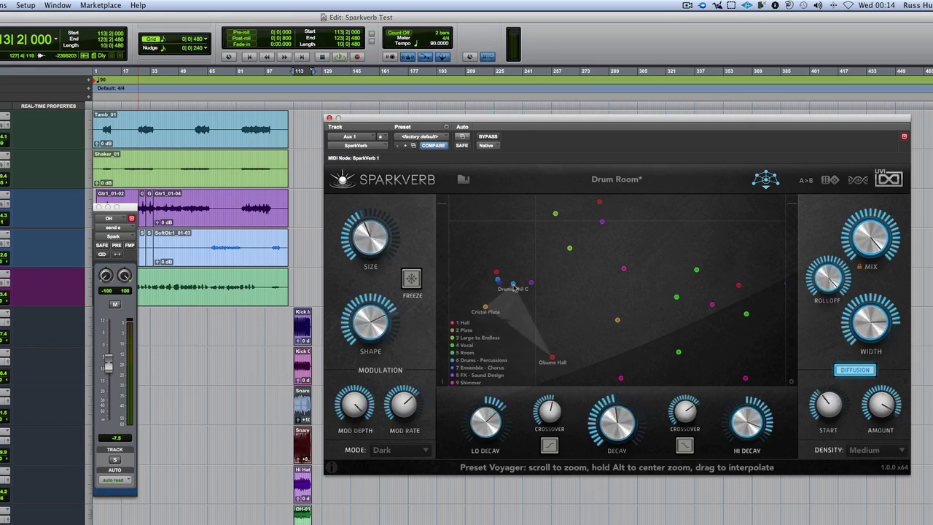
Play the drums and audition the Bizzaroid_LBrg and Drums Dark points in the Preset Voyager.
{"action": "key", "text": "space"}
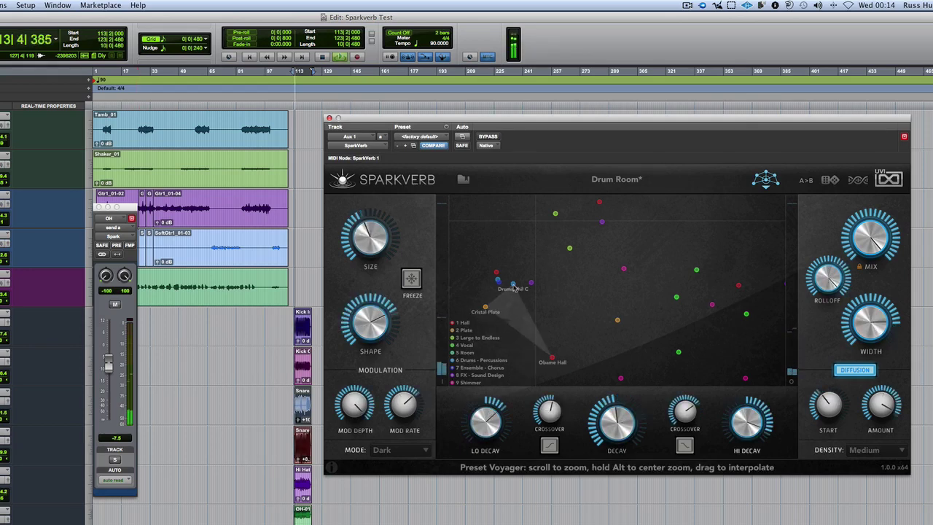
{"action": "left_click", "coordinate": [531, 285]}
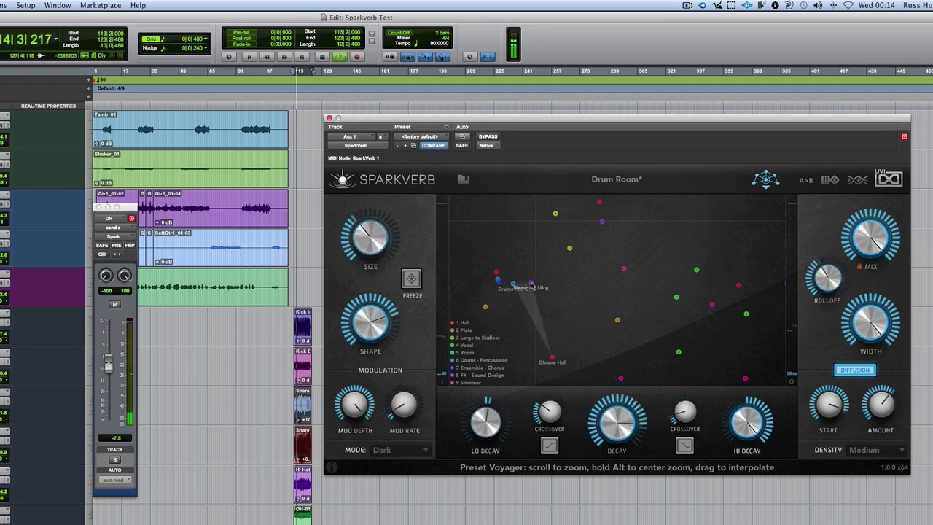
{"action": "left_click", "coordinate": [500, 287]}
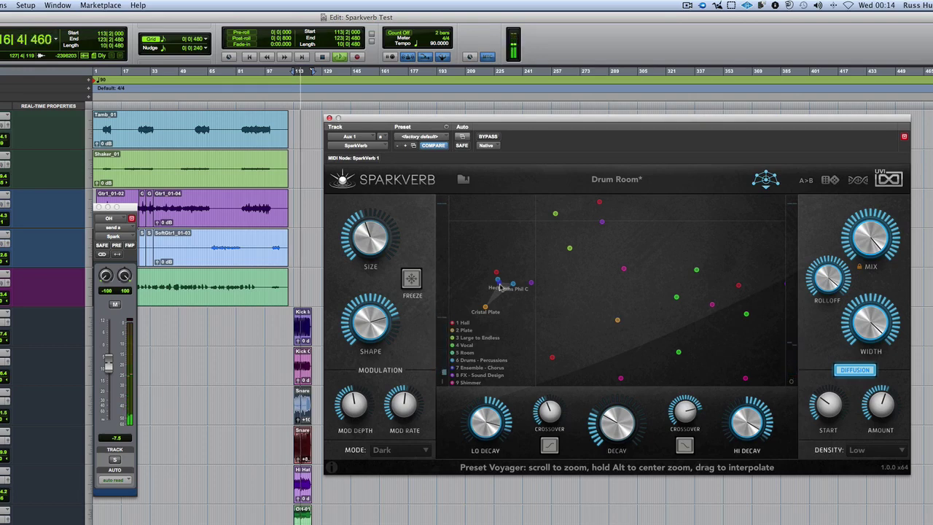
{"action": "left_click", "coordinate": [497, 282]}
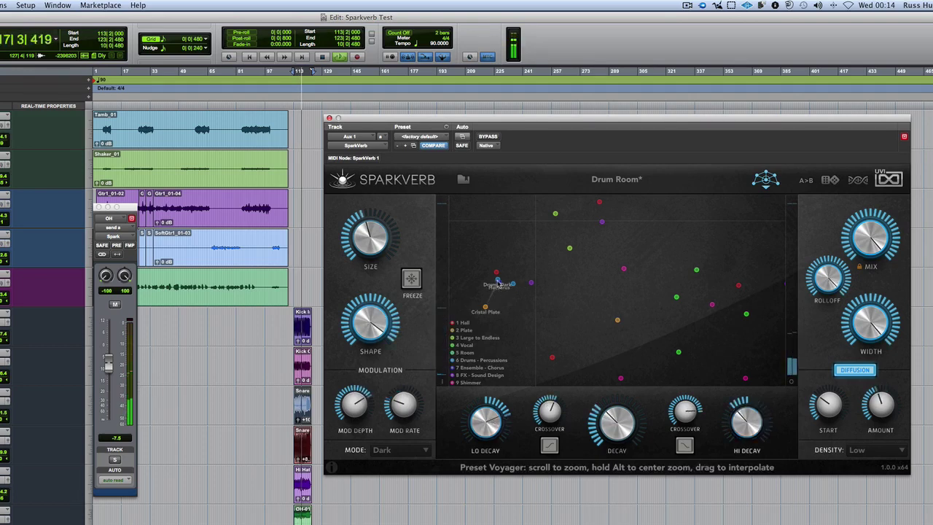
Audition the Cristal Plate, Wood Hall and EMTribute points in the Preset Voyager while the drums play.
{"action": "scroll", "coordinate": [497, 281], "scroll_direction": "up", "scroll_amount": 2}
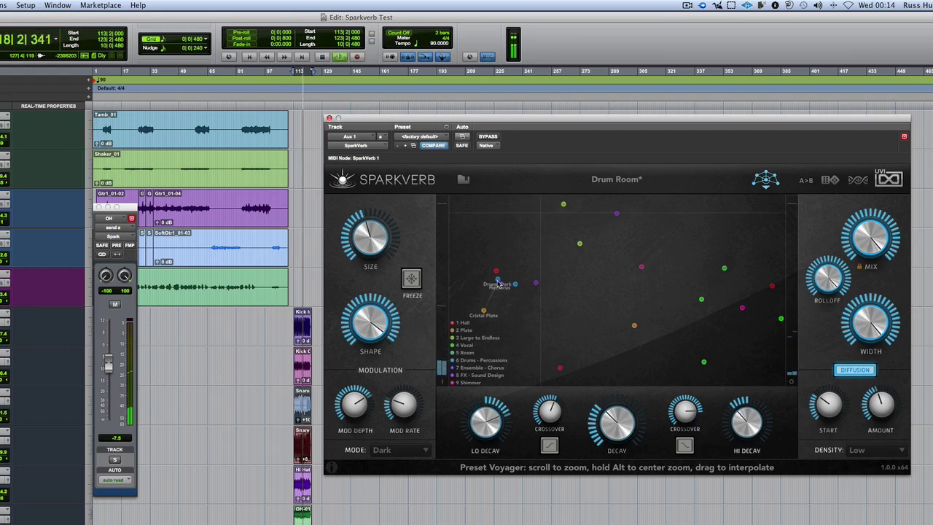
{"action": "left_click", "coordinate": [483, 311]}
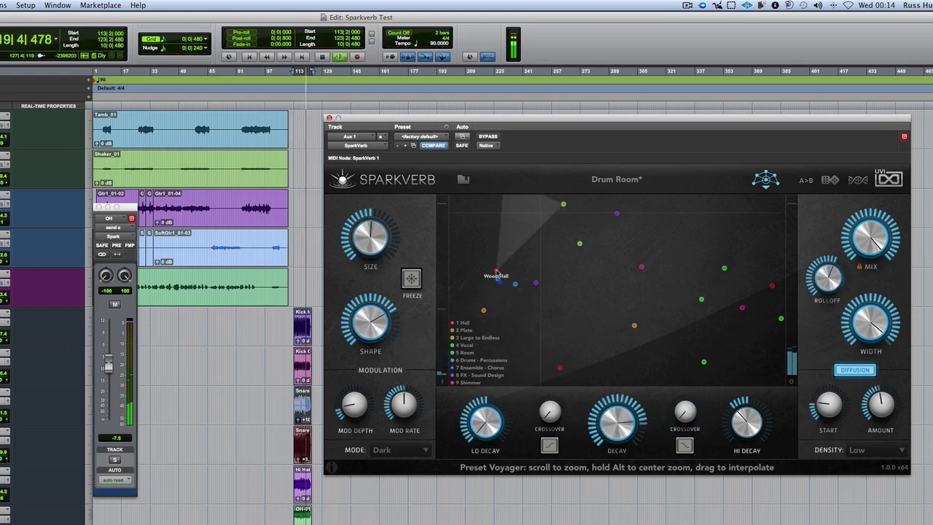
{"action": "left_click", "coordinate": [496, 274]}
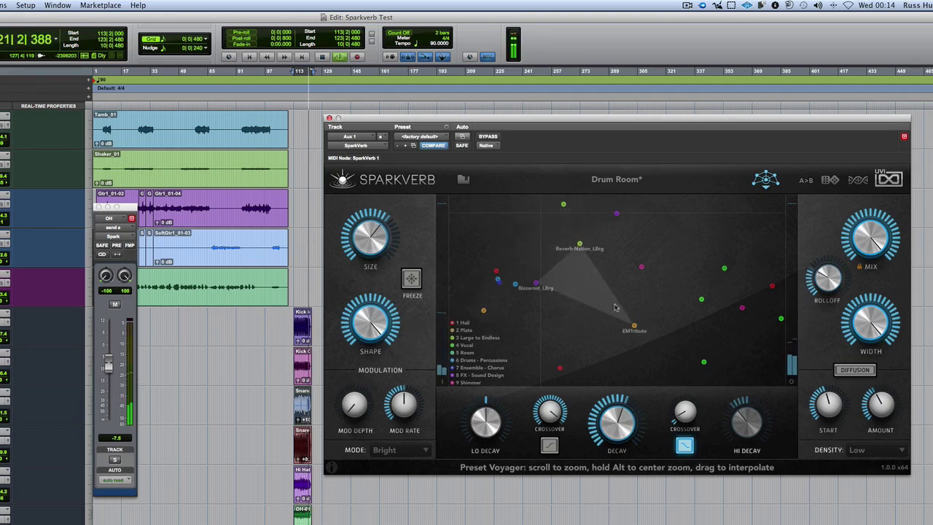
{"action": "left_click", "coordinate": [634, 326]}
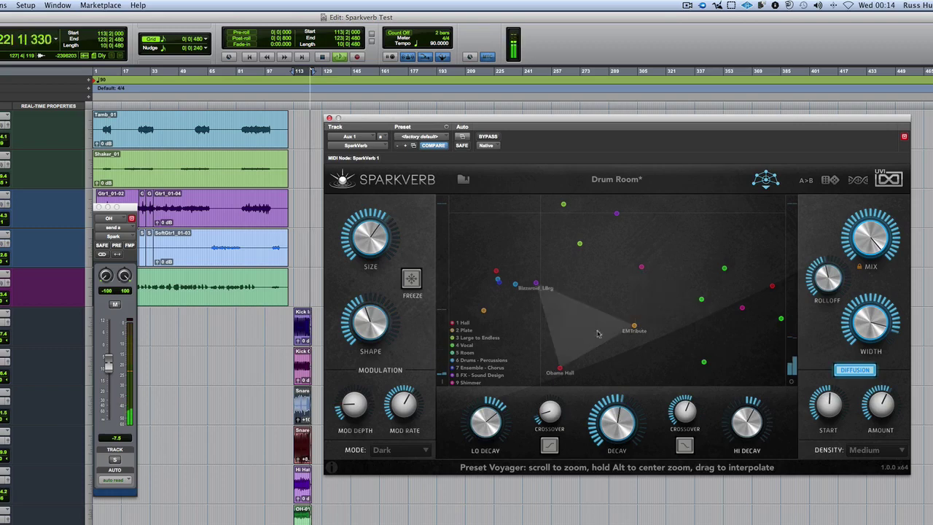
Audition the Obame Hall, Final Countdown and Vocal Brite Medium points in the Preset Voyager while the drums play.
{"action": "left_click", "coordinate": [565, 366]}
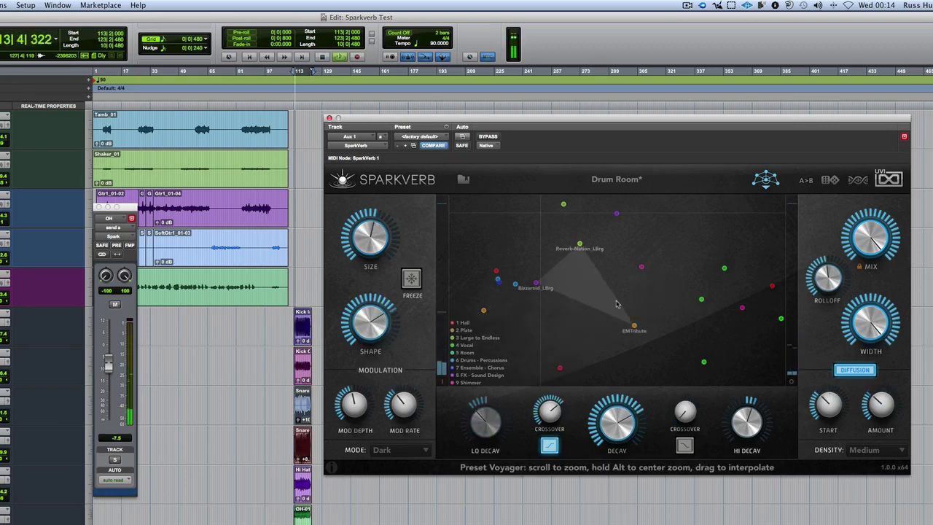
{"action": "scroll", "coordinate": [616, 306], "scroll_direction": "down", "scroll_amount": 5}
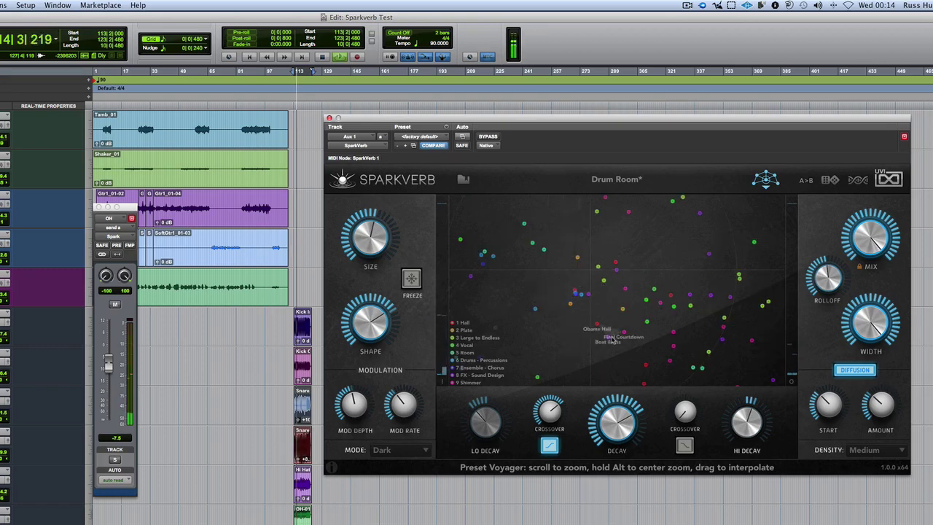
{"action": "left_click", "coordinate": [616, 339]}
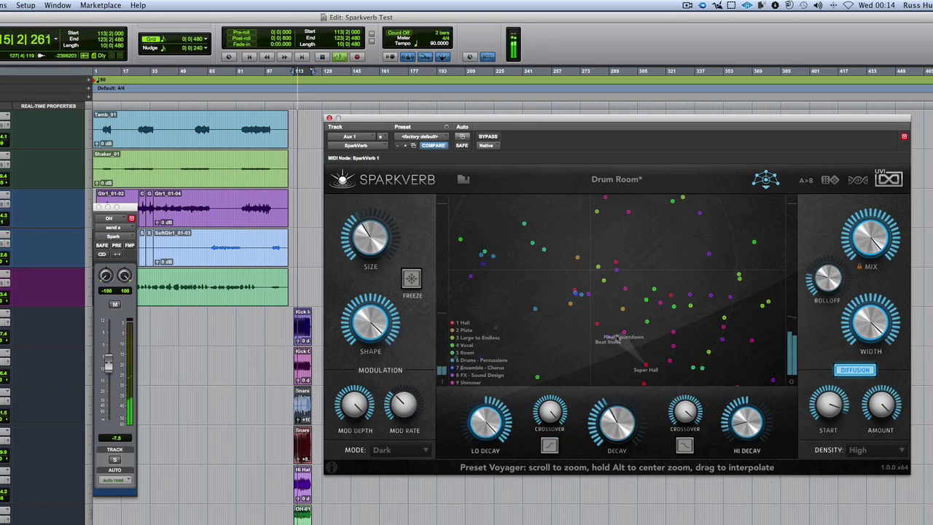
{"action": "left_click", "coordinate": [647, 320]}
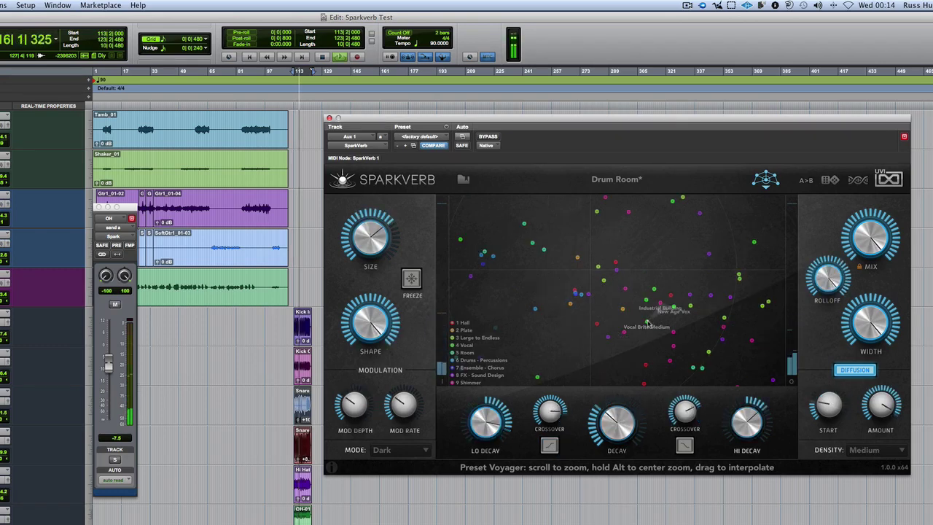
Audition the Snare and Medium Dark points in the Preset Voyager, interpolating from Wood Hall to Room Service and from Medium Dark to Snare.
{"action": "left_click", "coordinate": [535, 312]}
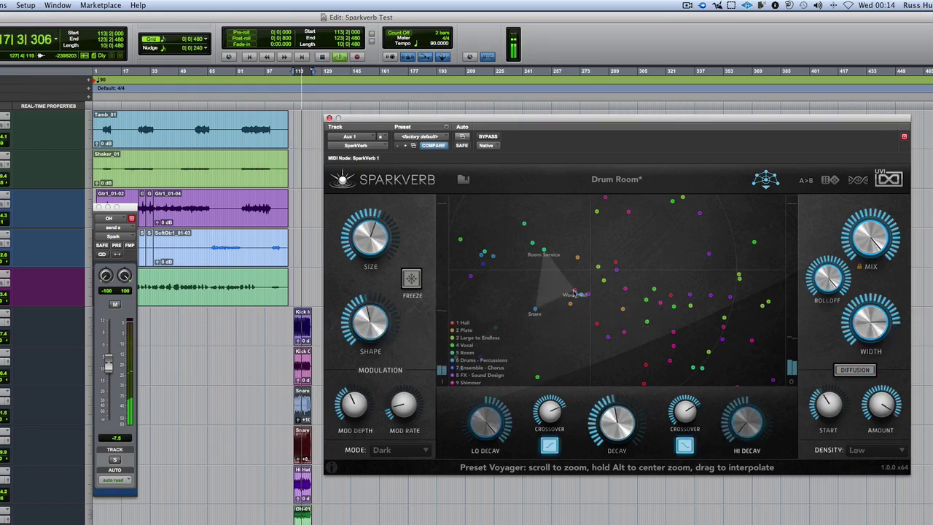
{"action": "left_click_drag", "start_coordinate": [574, 293], "coordinate": [544, 253]}
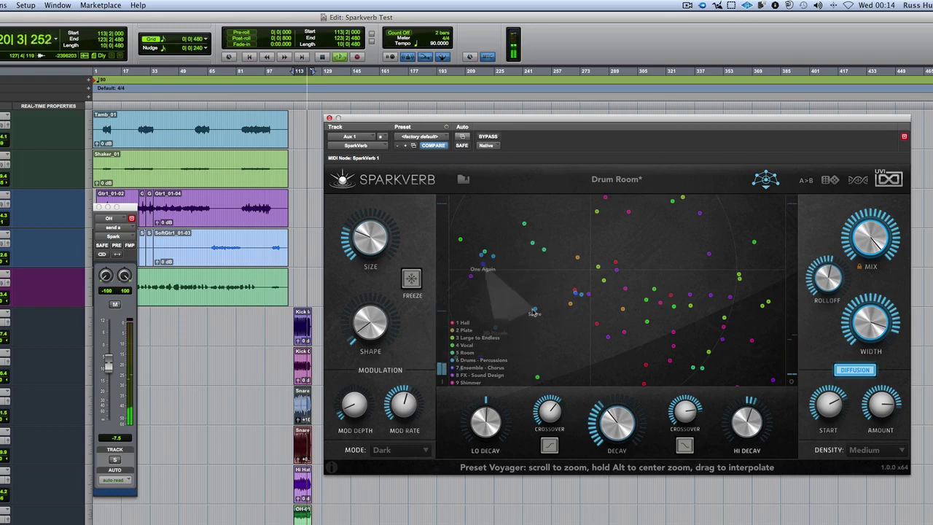
{"action": "left_click", "coordinate": [497, 331]}
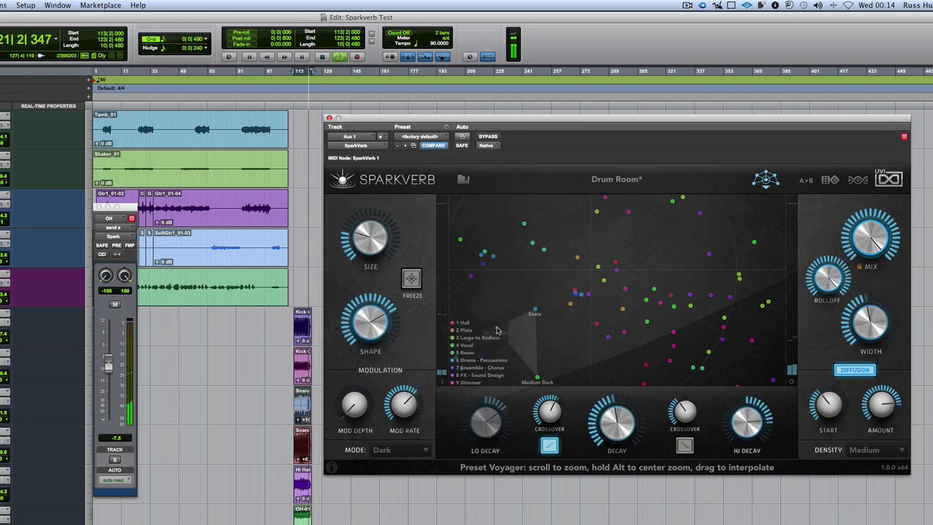
{"action": "left_click", "coordinate": [537, 378]}
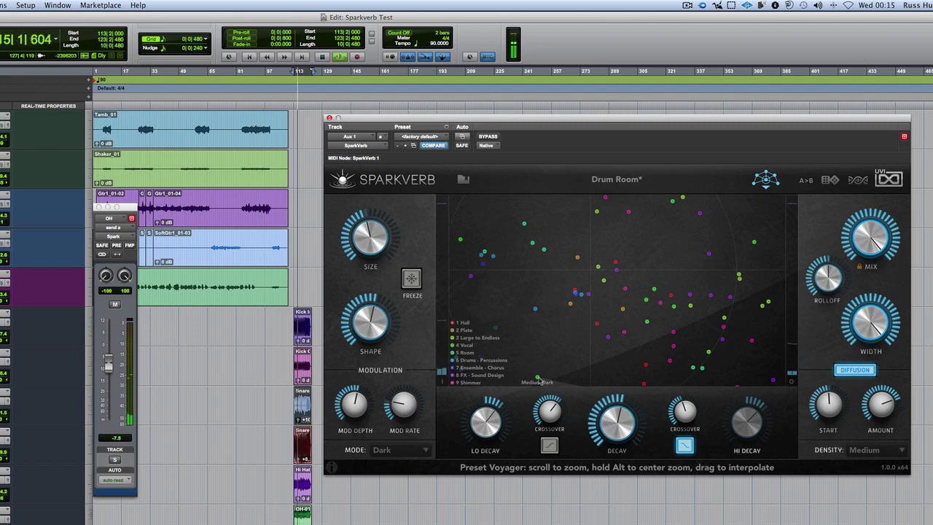
{"action": "left_click_drag", "start_coordinate": [537, 378], "coordinate": [537, 313]}
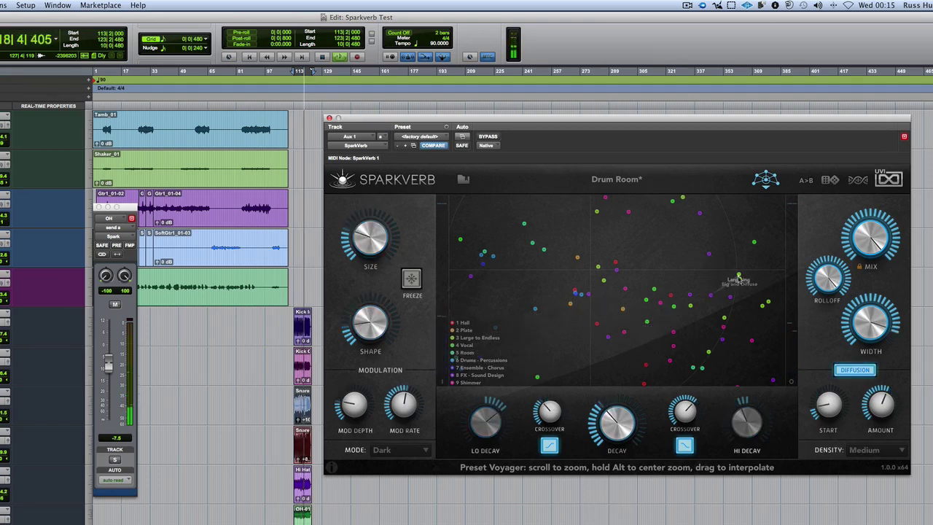
Audition the Big and Diffuse, Shimmer 2 and Slow Motion_LBrg areas of the Preset Voyager.
{"action": "left_click", "coordinate": [738, 277]}
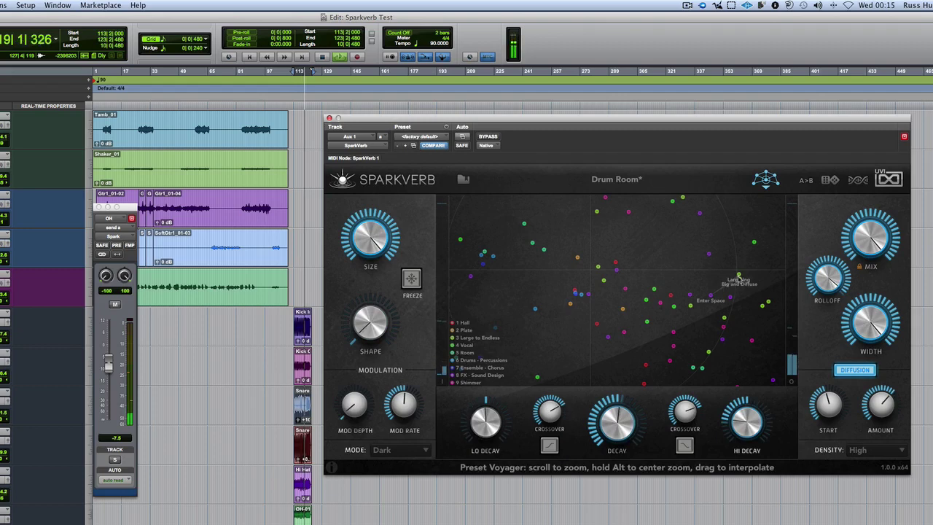
{"action": "left_click", "coordinate": [751, 343]}
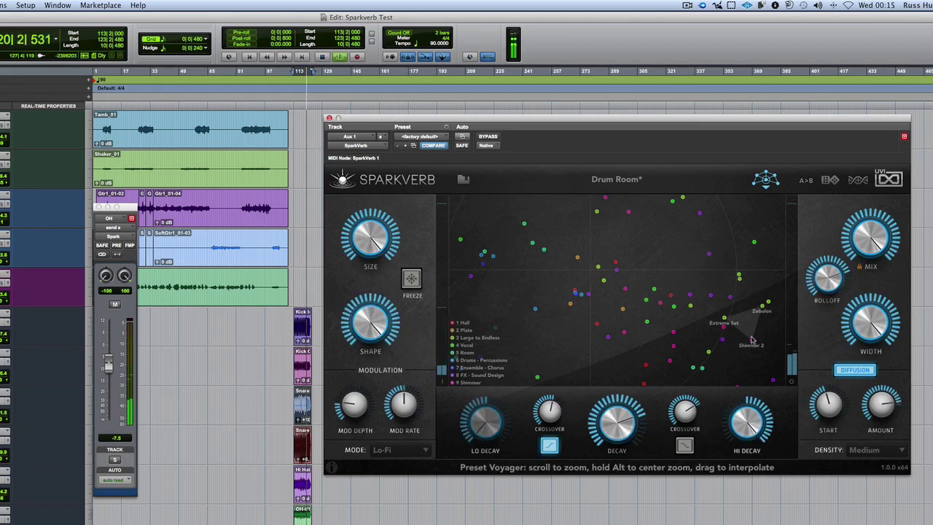
{"action": "left_click", "coordinate": [627, 215]}
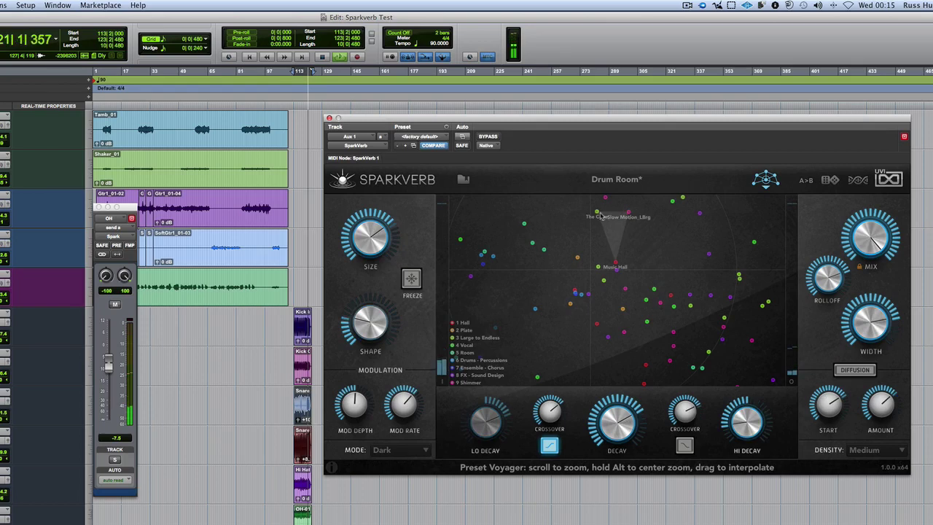
{"action": "left_click", "coordinate": [625, 215]}
Interpolate around the One Again and Overheads Sim points in the Preset Voyager while the drums play.
{"action": "mouse_move", "coordinate": [492, 258]}
{"action": "left_mouse_down"}
{"action": "mouse_move", "coordinate": [480, 257]}
{"action": "mouse_move", "coordinate": [484, 269]}
{"action": "left_mouse_up"}
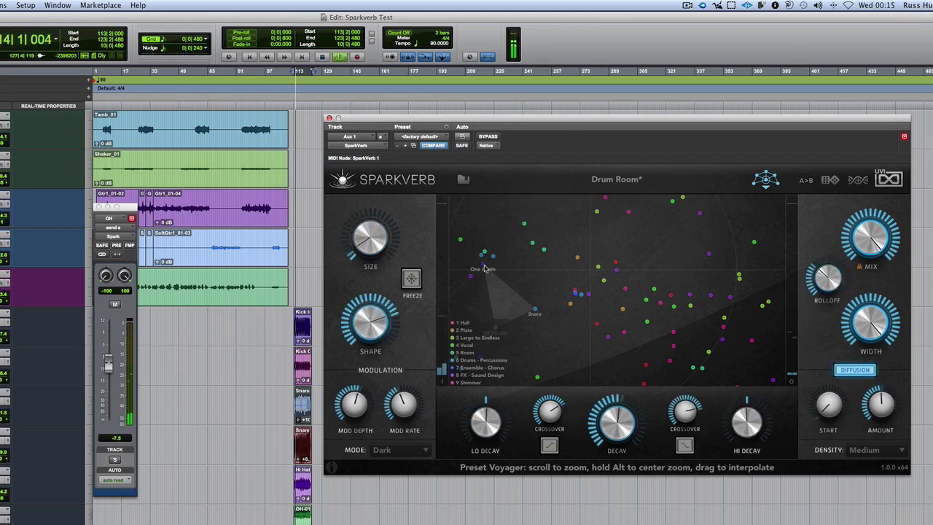
{"action": "left_click_drag", "start_coordinate": [484, 269], "coordinate": [483, 260]}
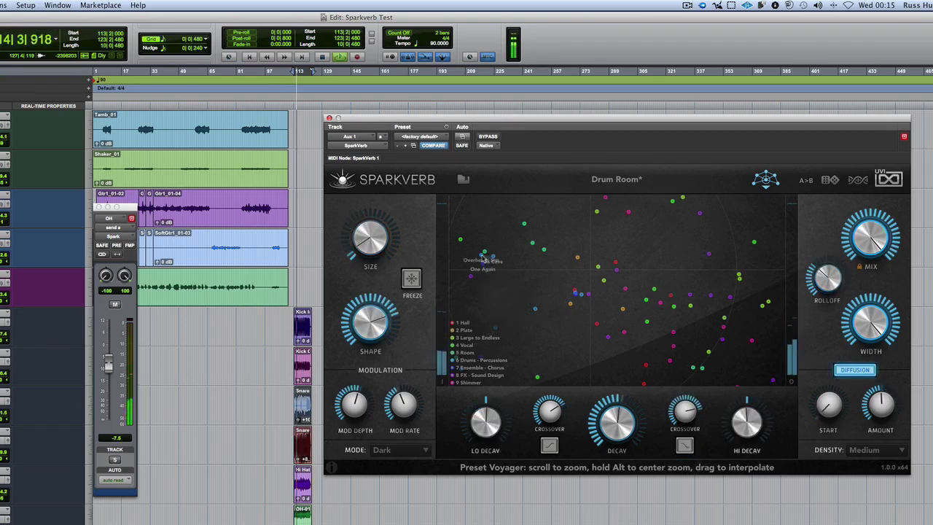
{"action": "left_click", "coordinate": [482, 259]}
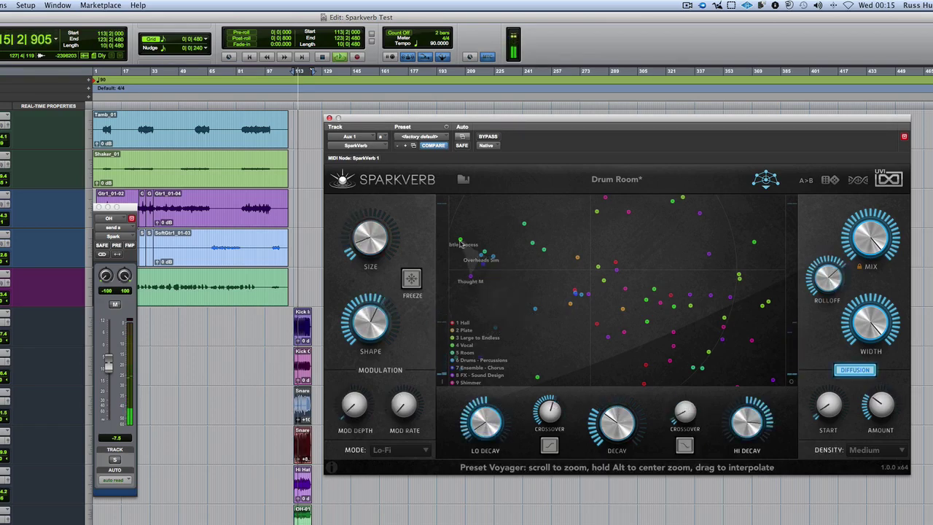
{"action": "left_click_drag", "start_coordinate": [461, 243], "coordinate": [488, 276]}
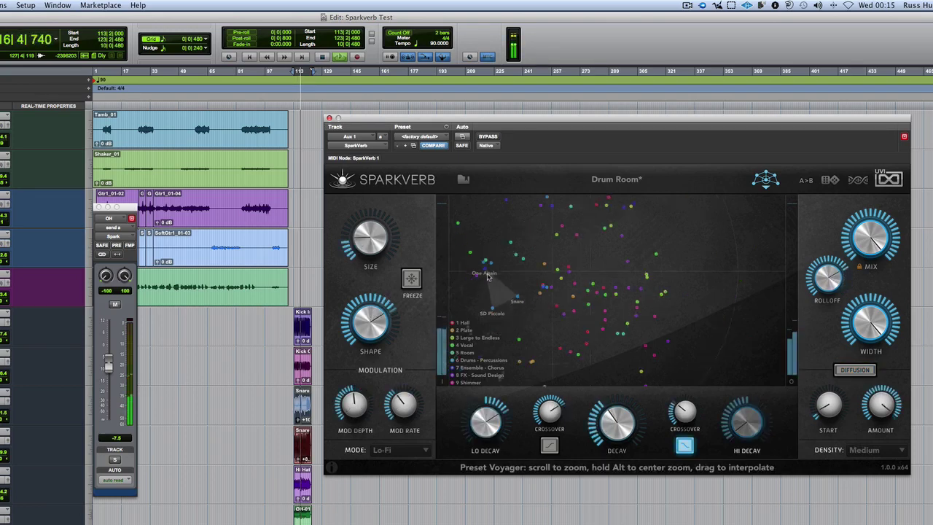
Pick a spot between the Thought M and Be Slow My points, and close the Preset Voyager.
{"action": "scroll", "coordinate": [487, 276], "scroll_direction": "down", "scroll_amount": 5}
{"action": "left_click", "coordinate": [475, 273]}
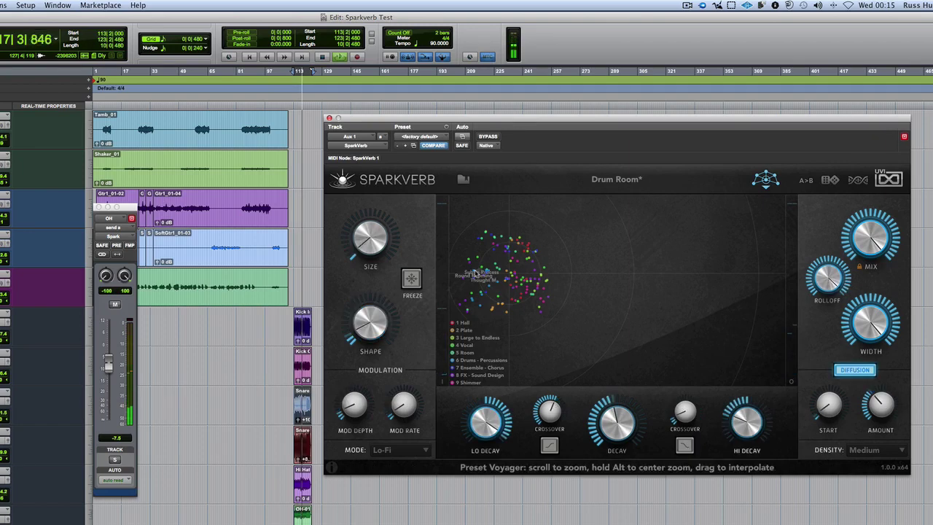
{"action": "left_click", "coordinate": [468, 282]}
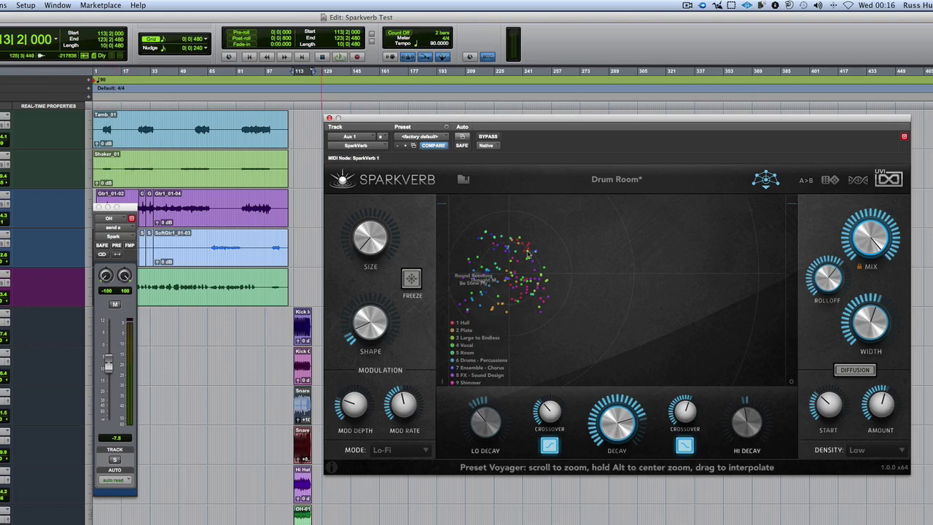
{"action": "left_click", "coordinate": [765, 179]}
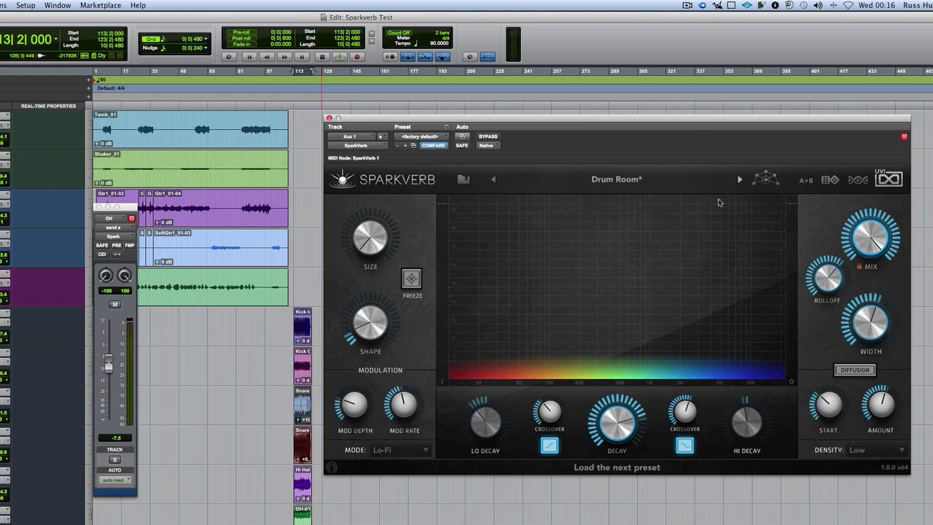